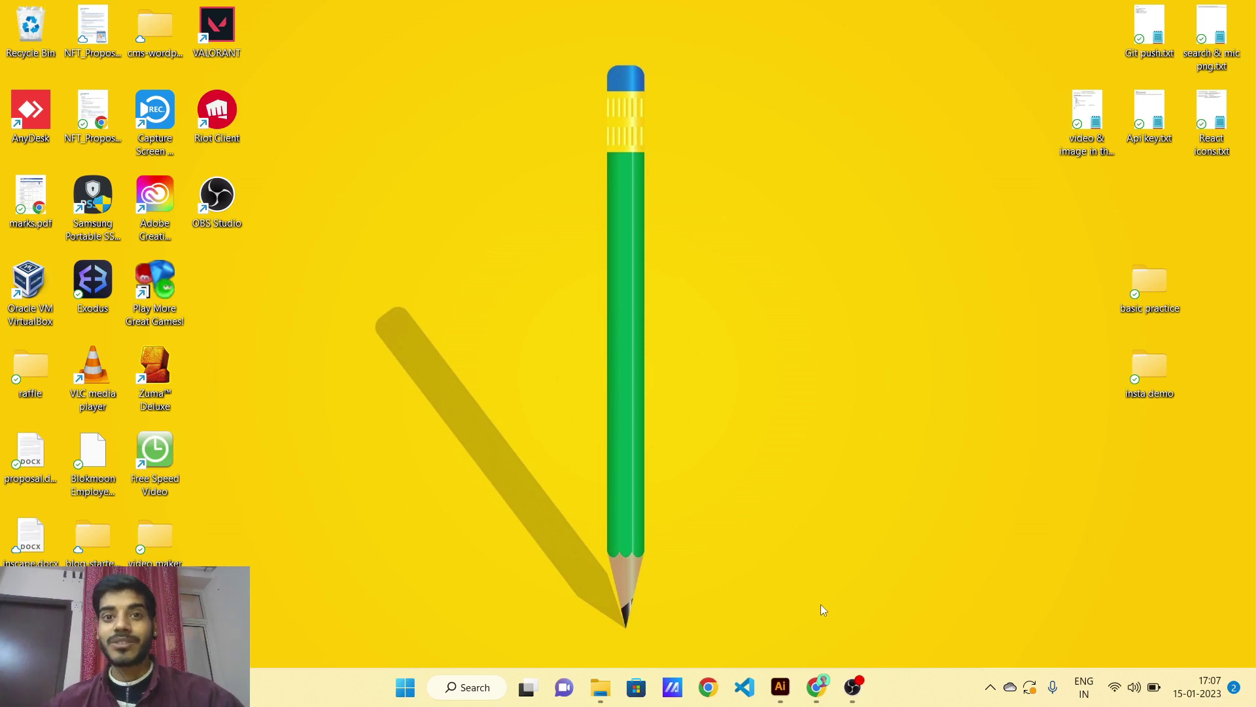
Restore the Untitled-2 document with the gray two-column archway from the taskbar
{"action": "left_click", "coordinate": [780, 686]}
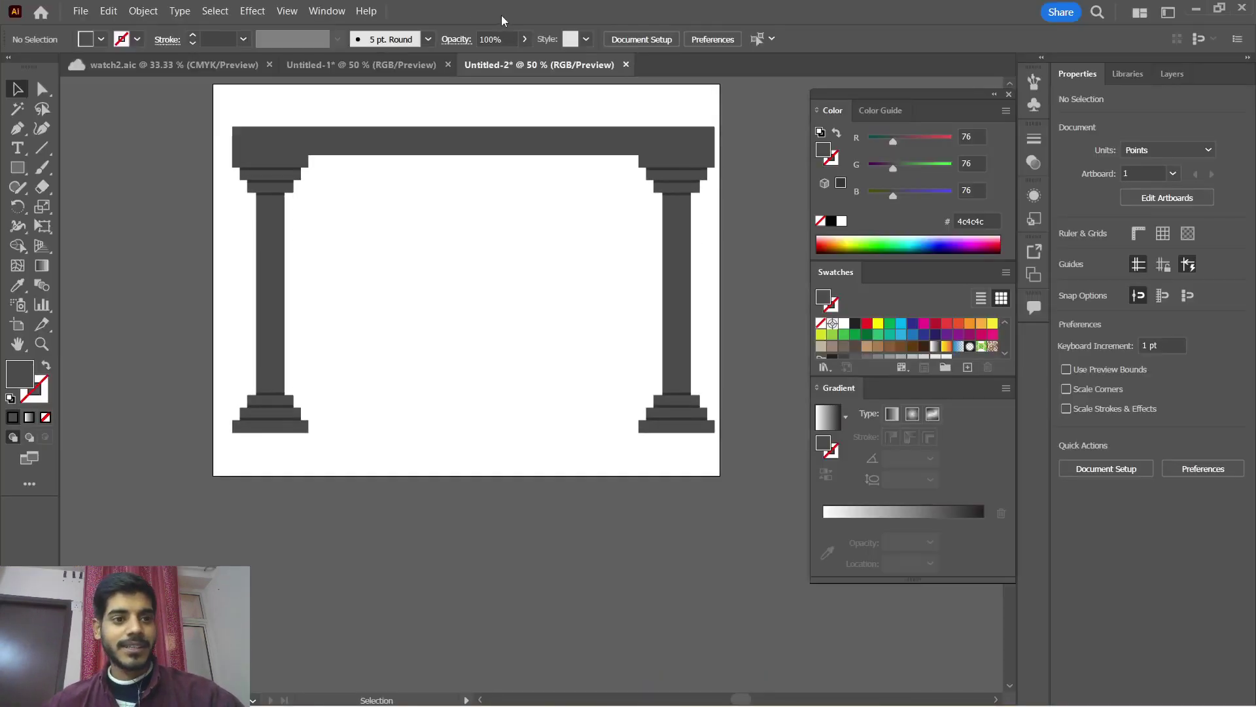
Select the entire pillar-and-beam archway as one group and pick the Scale tool
{"action": "left_click", "coordinate": [273, 304]}
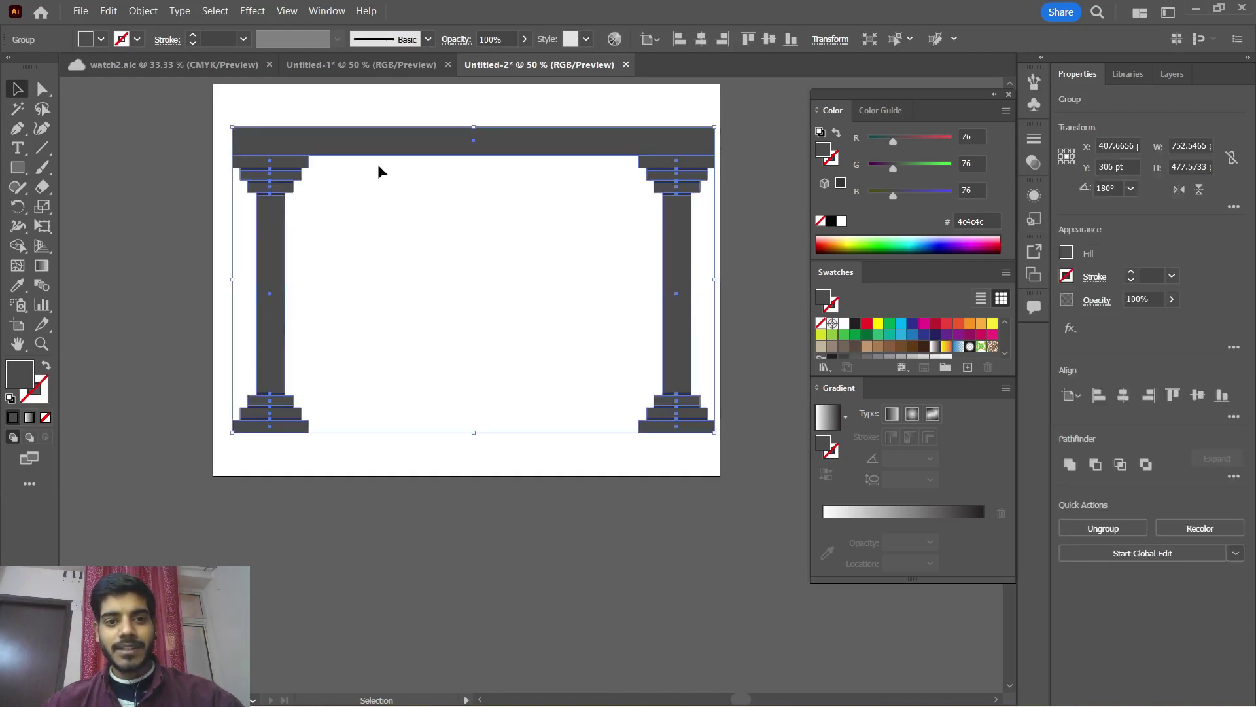
{"action": "left_click", "coordinate": [393, 373]}
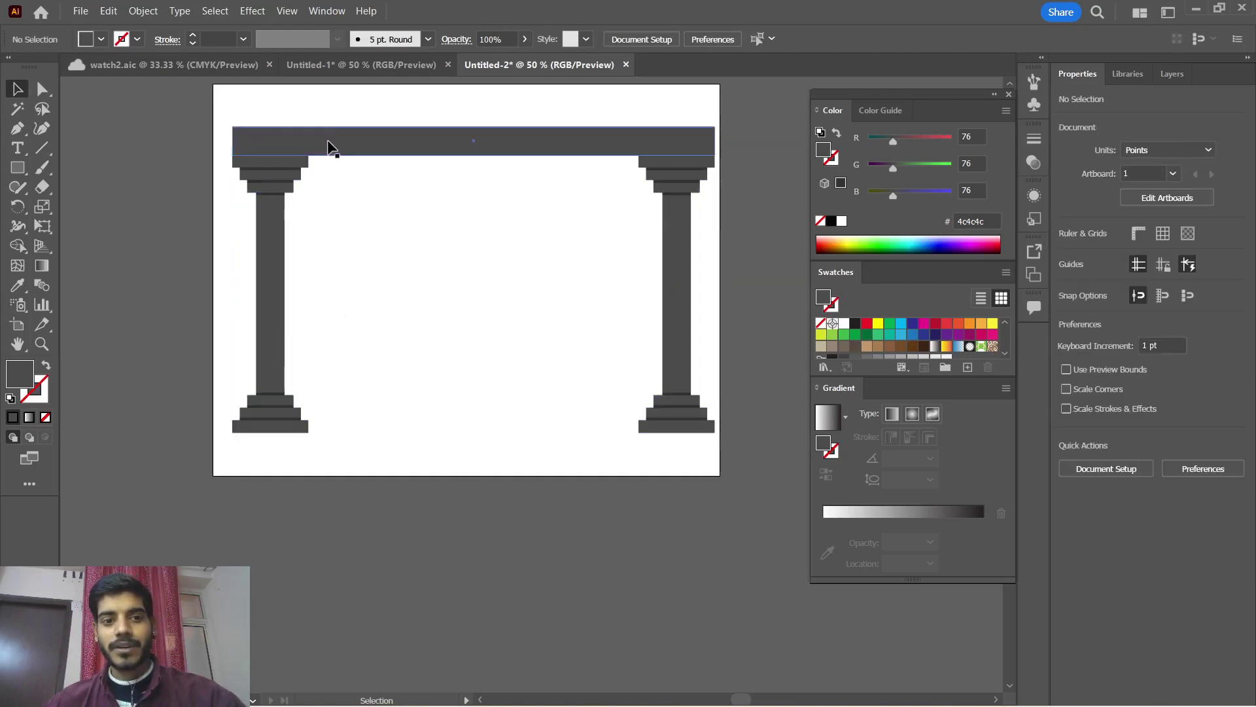
{"action": "left_click", "coordinate": [371, 145]}
{"action": "left_click_drag", "start_coordinate": [241, 100], "coordinate": [709, 452]}
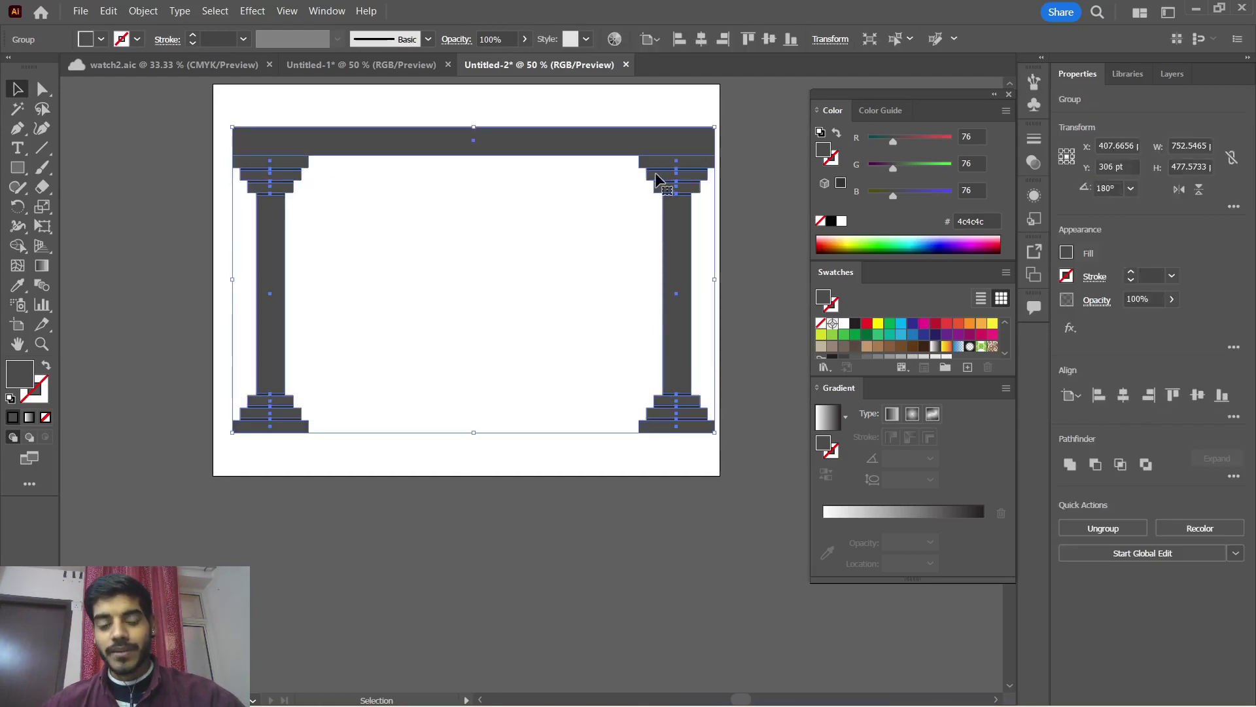
{"action": "left_click", "coordinate": [392, 467]}
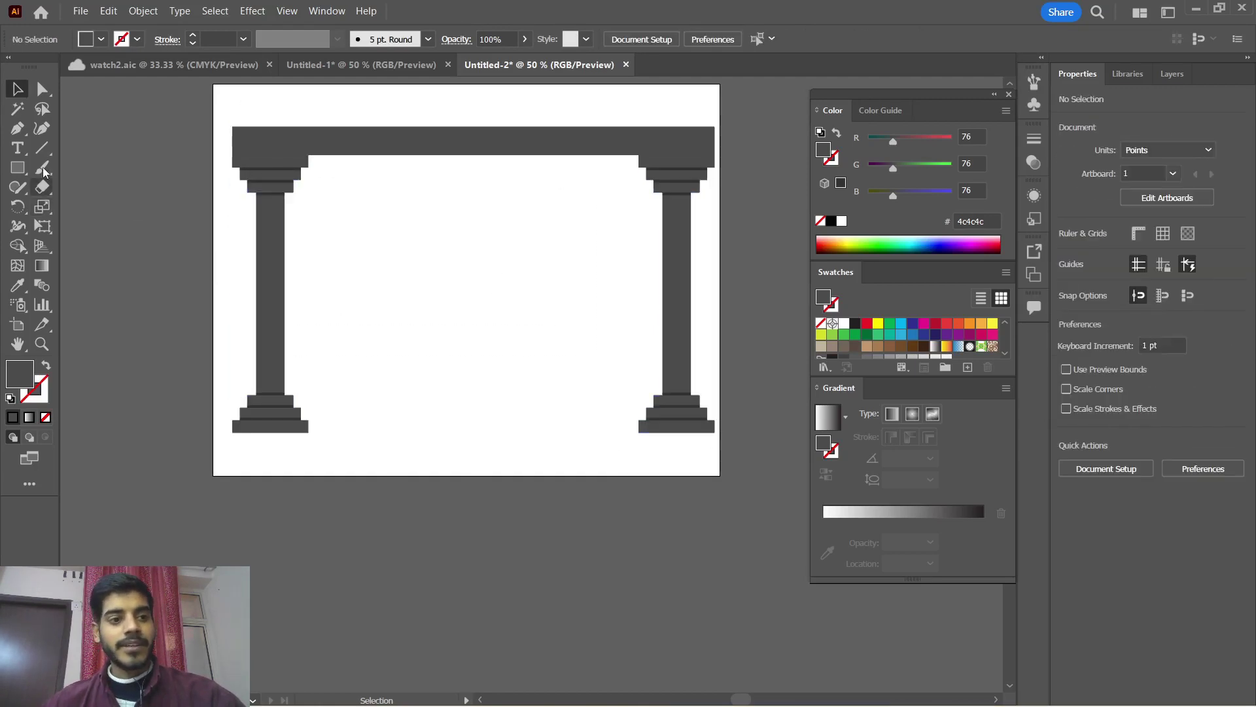
{"action": "left_click", "coordinate": [340, 136]}
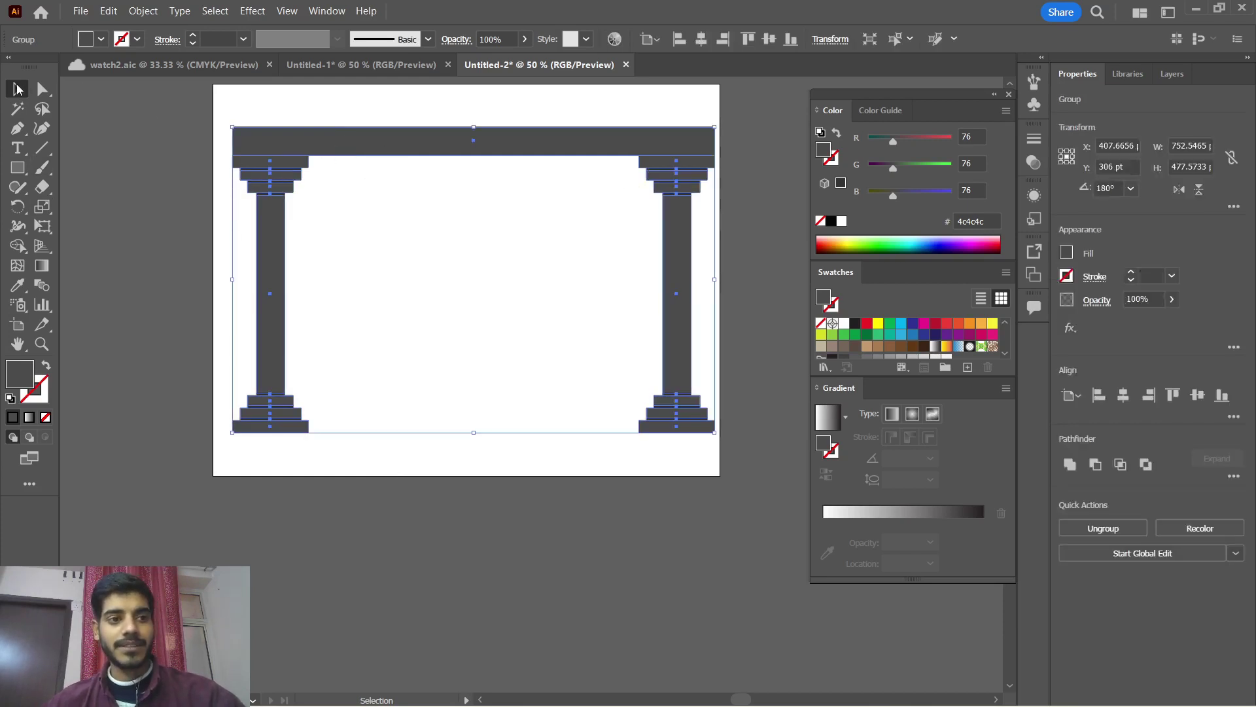
{"action": "left_click", "coordinate": [42, 207]}
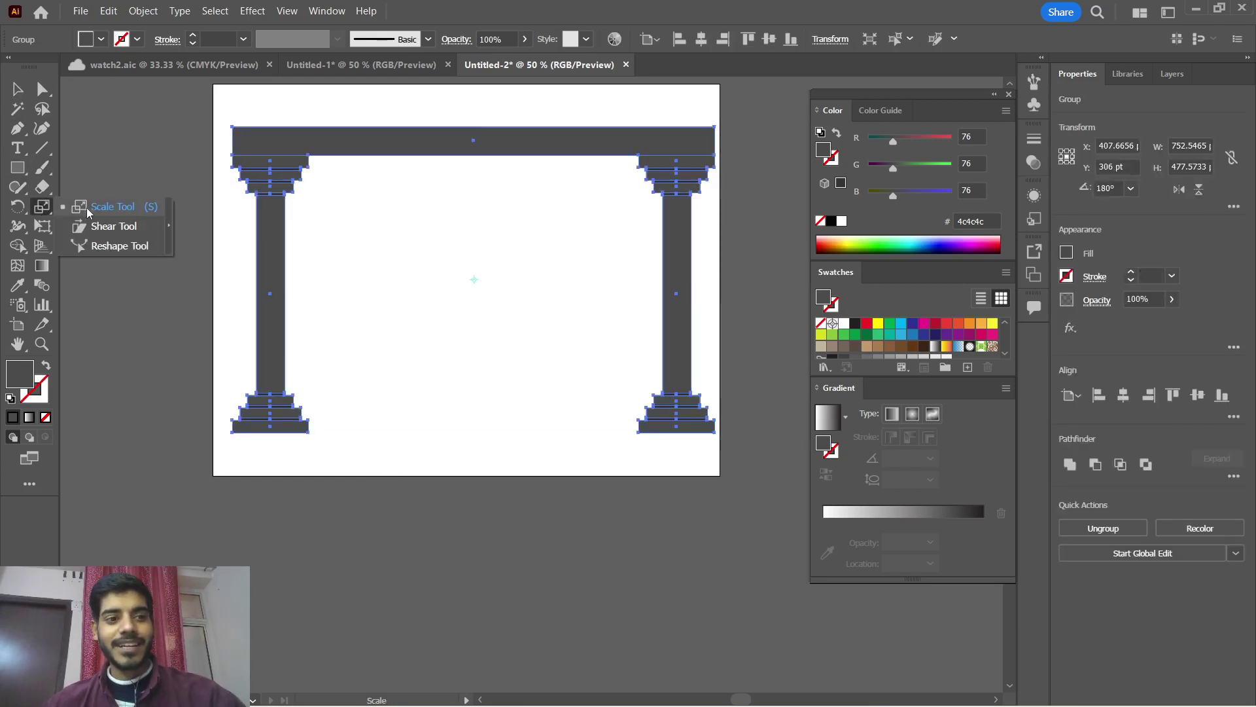
Move the scale origin down near the floor between the two pillars
{"action": "left_click_drag", "start_coordinate": [43, 207], "coordinate": [87, 207]}
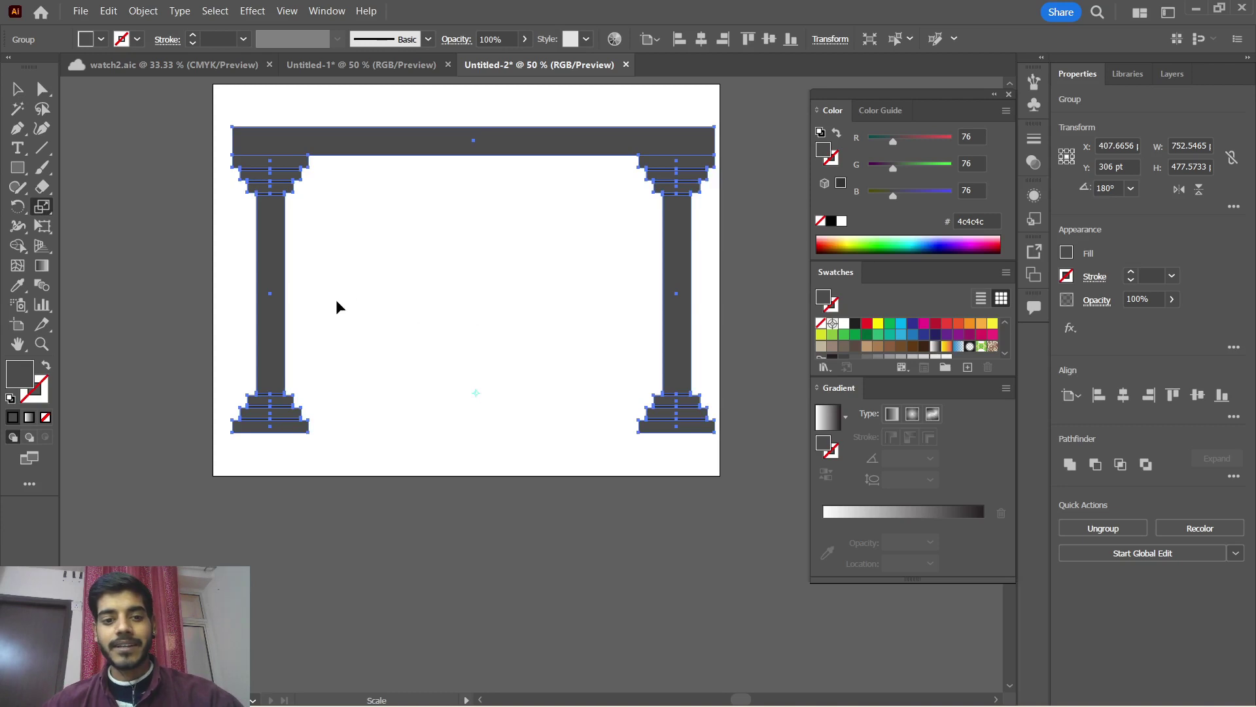
{"action": "left_click_drag", "start_coordinate": [42, 207], "coordinate": [92, 202]}
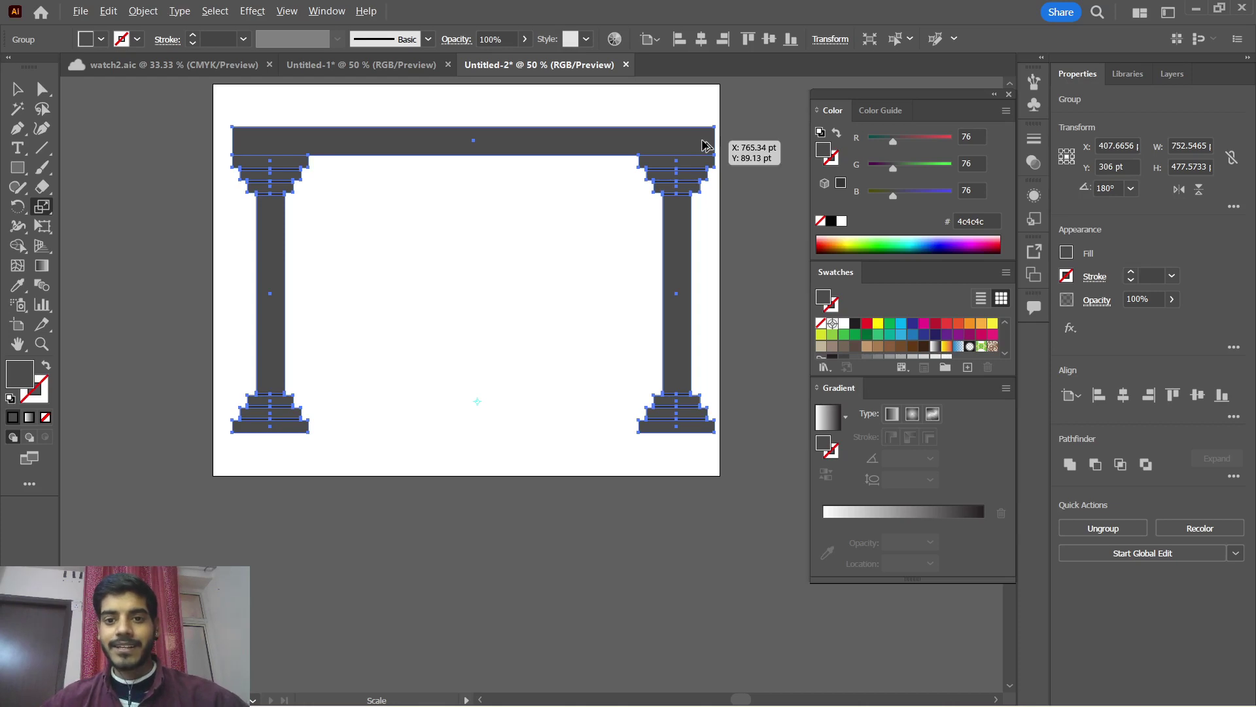
Make a copy of the arch scaled to 85.66% toward the low origin
{"action": "left_click_drag", "start_coordinate": [704, 145], "coordinate": [671, 163]}
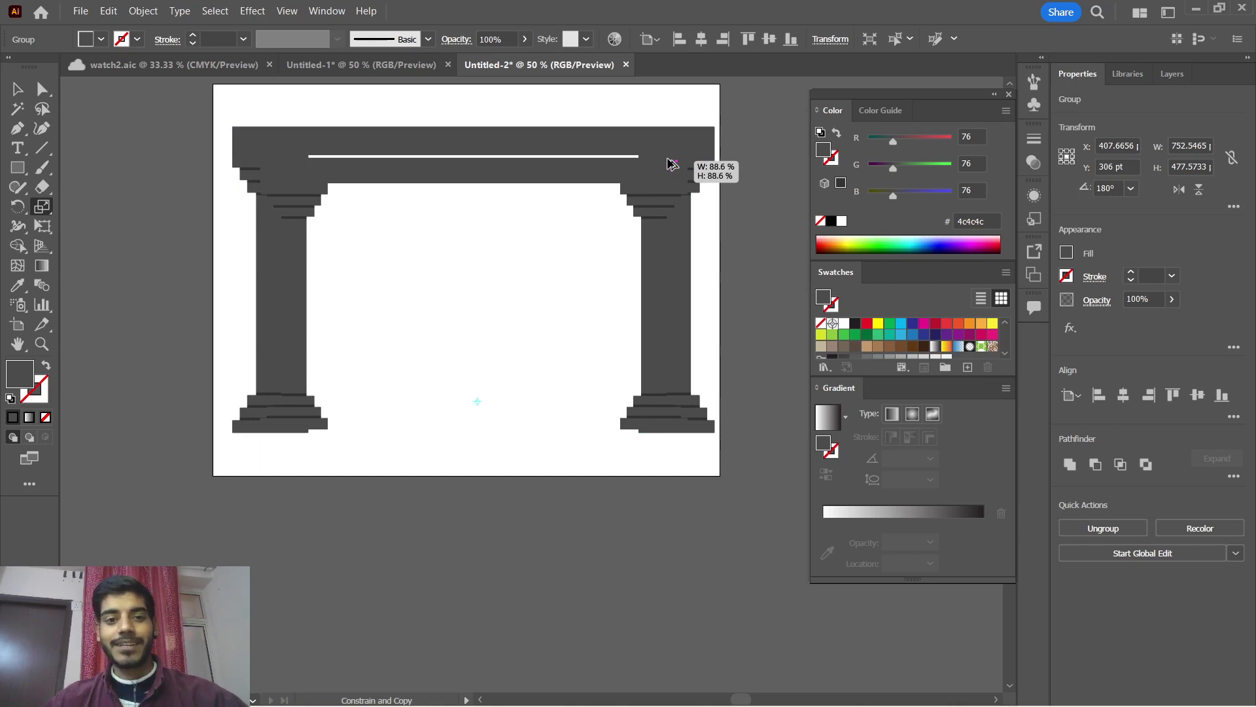
{"action": "left_click_drag", "start_coordinate": [673, 163], "coordinate": [663, 171]}
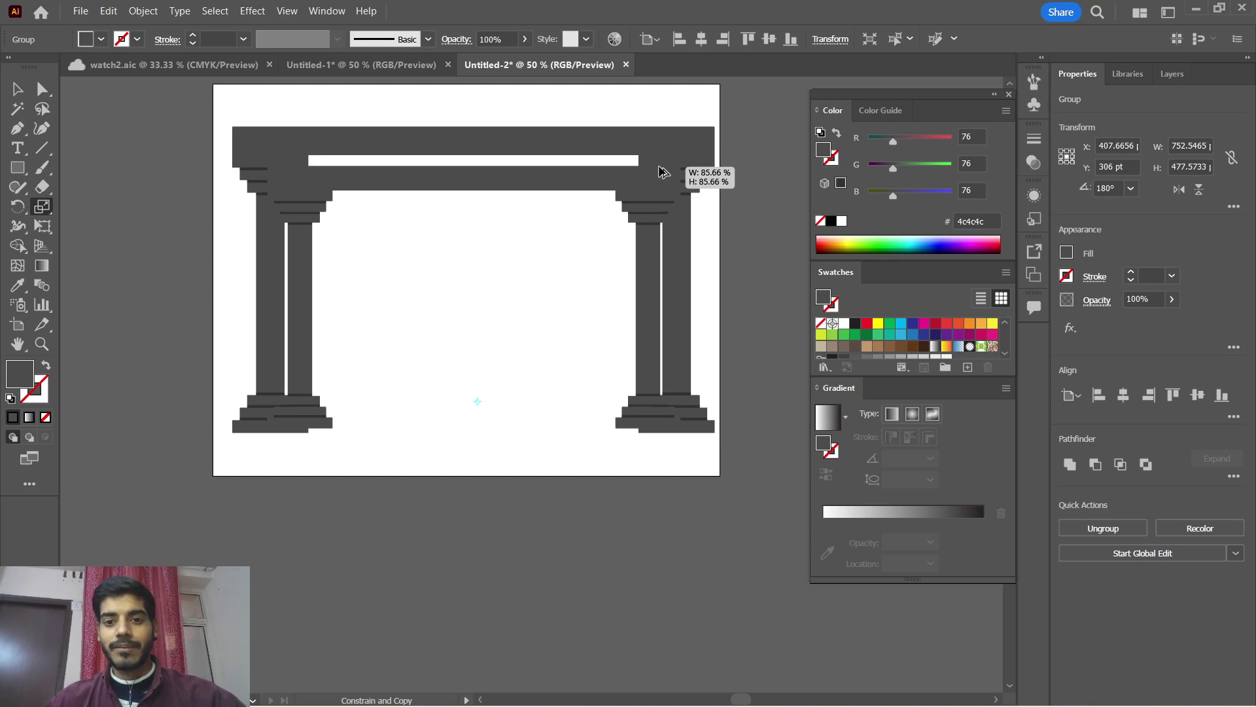
{"action": "left_click_drag", "start_coordinate": [660, 169], "coordinate": [660, 167]}
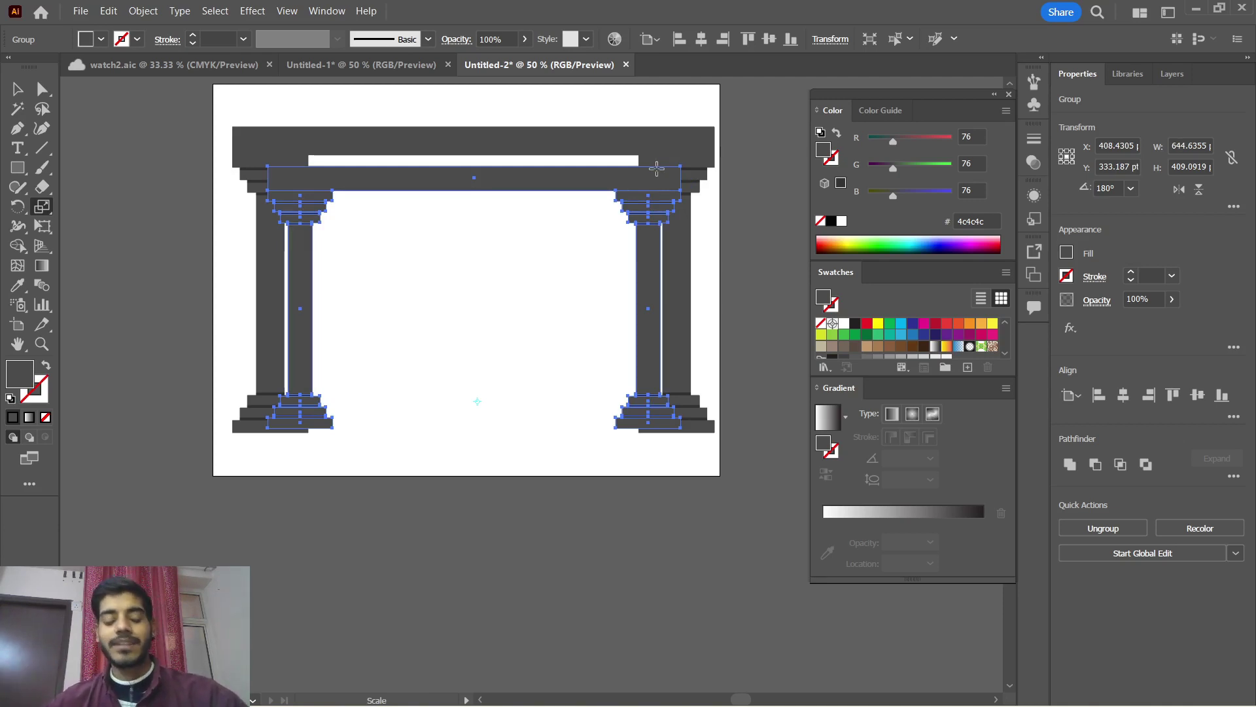
Repeat the scaled copy several times to form the receding corridor, then deselect
{"action": "key", "text": "ctrl+d"}
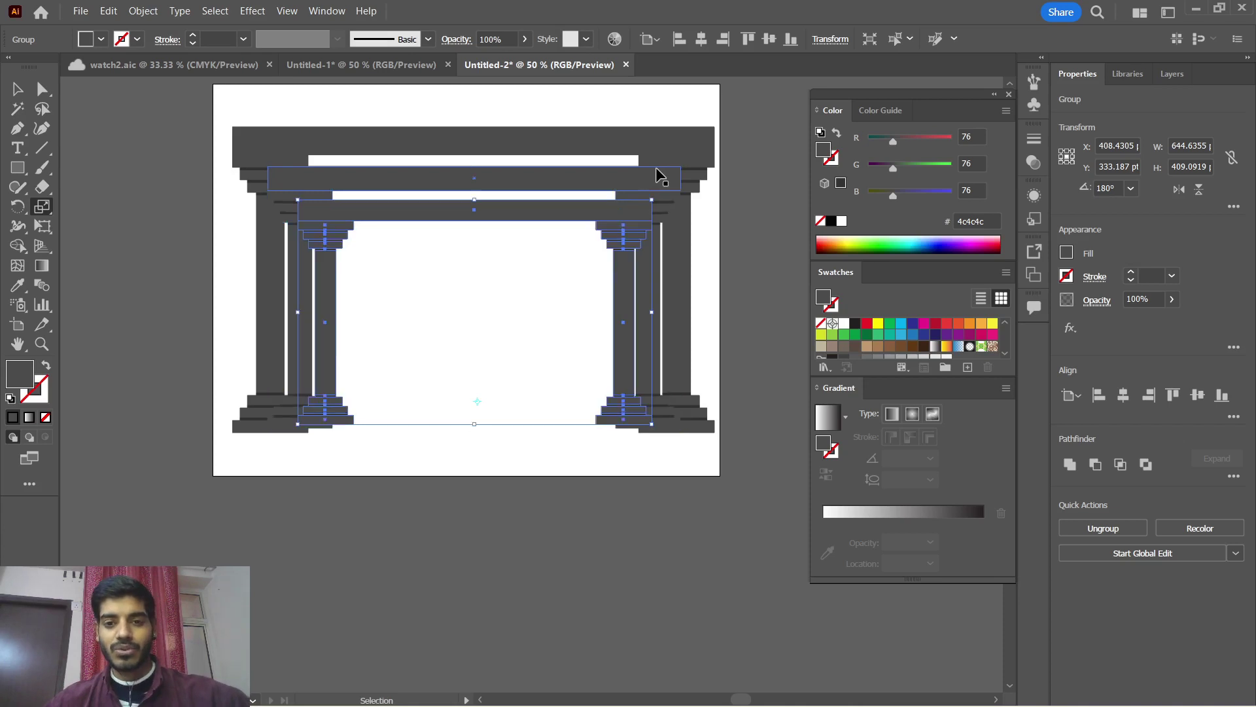
{"action": "key", "text": "ctrl+d"}
{"action": "key", "text": "ctrl+d"}
{"action": "key", "text": "ctrl+d"}
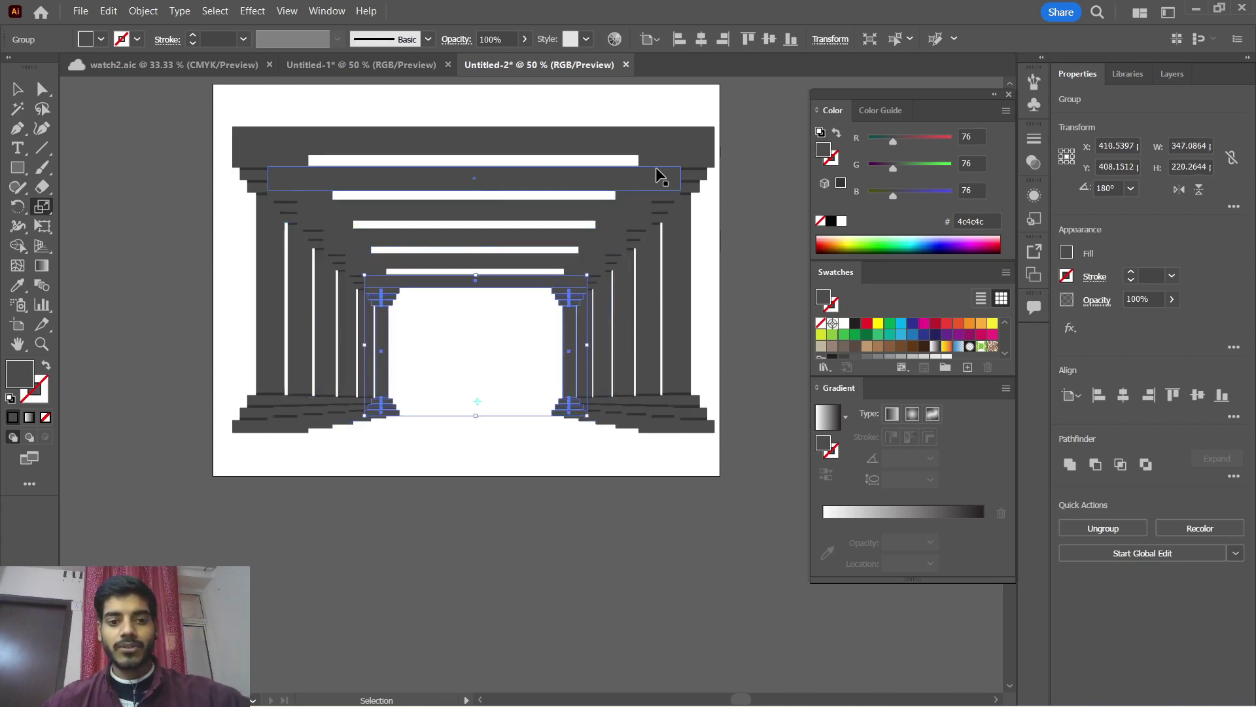
{"action": "key", "text": "ctrl+d"}
{"action": "key", "text": "ctrl+d"}
{"action": "key", "text": "ctrl+d"}
{"action": "key", "text": "ctrl+d"}
{"action": "key", "text": "ctrl+d"}
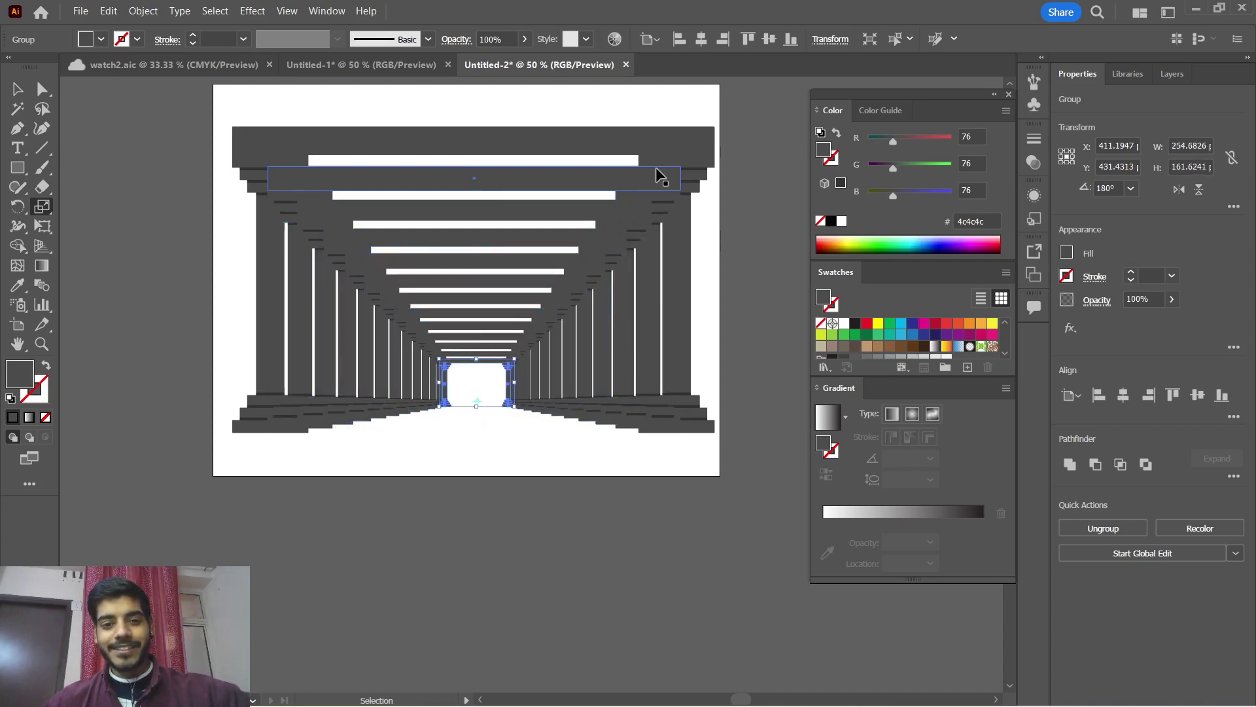
{"action": "key", "text": "ctrl+d"}
{"action": "key", "text": "ctrl+d"}
{"action": "key", "text": "ctrl+d"}
{"action": "key", "text": "ctrl+d"}
{"action": "key", "text": "ctrl+d"}
{"action": "key", "text": "ctrl+d"}
{"action": "key", "text": "ctrl+d"}
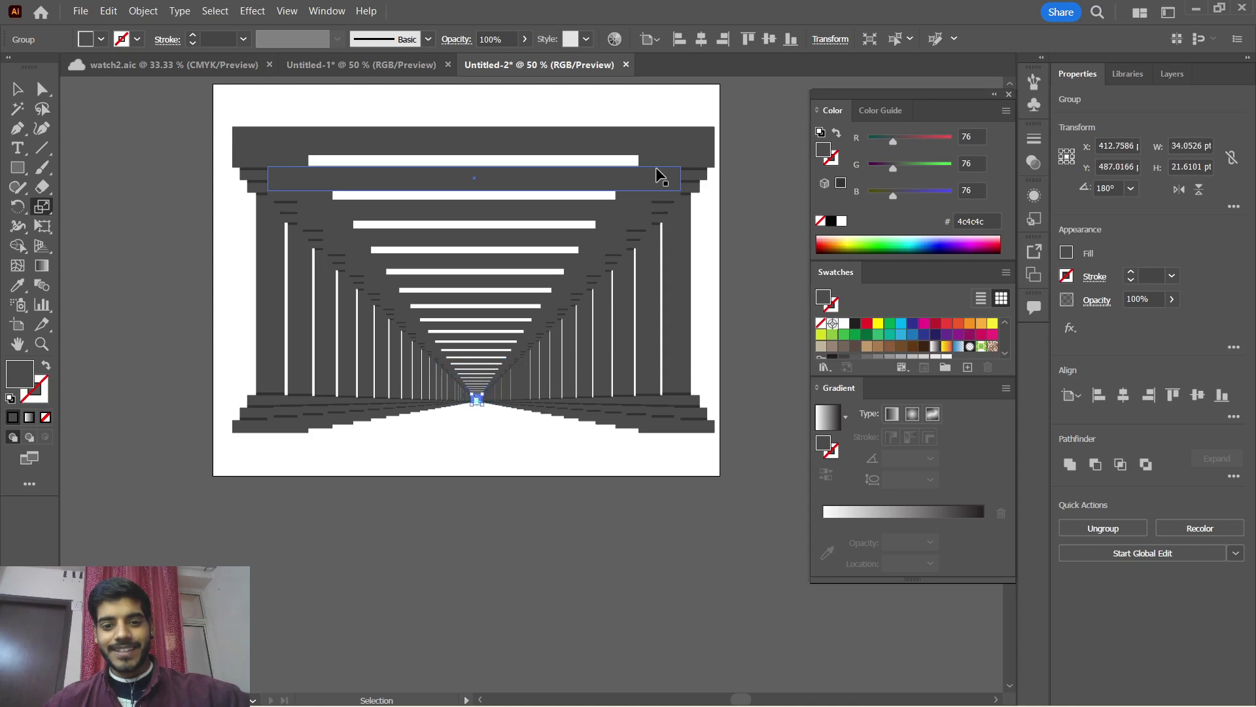
{"action": "key", "text": "ctrl+d"}
{"action": "key", "text": "ctrl+d"}
{"action": "key", "text": "ctrl+d"}
{"action": "key", "text": "v"}
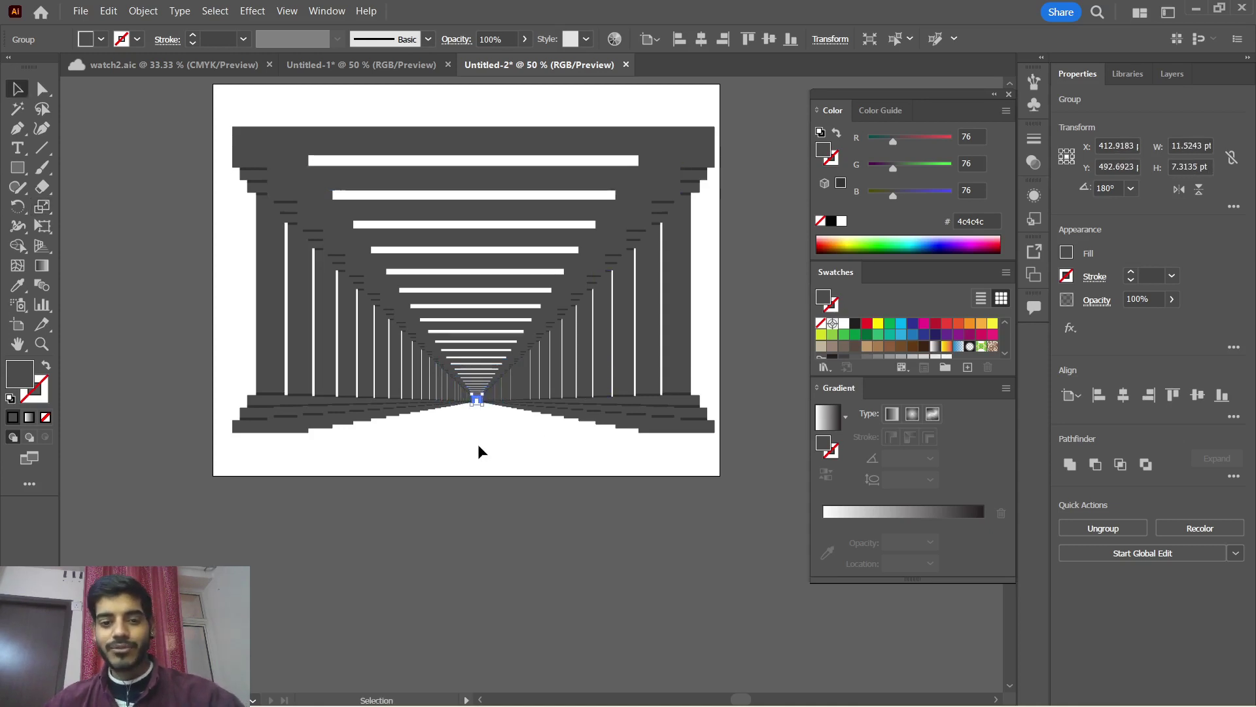
{"action": "left_click", "coordinate": [477, 443]}
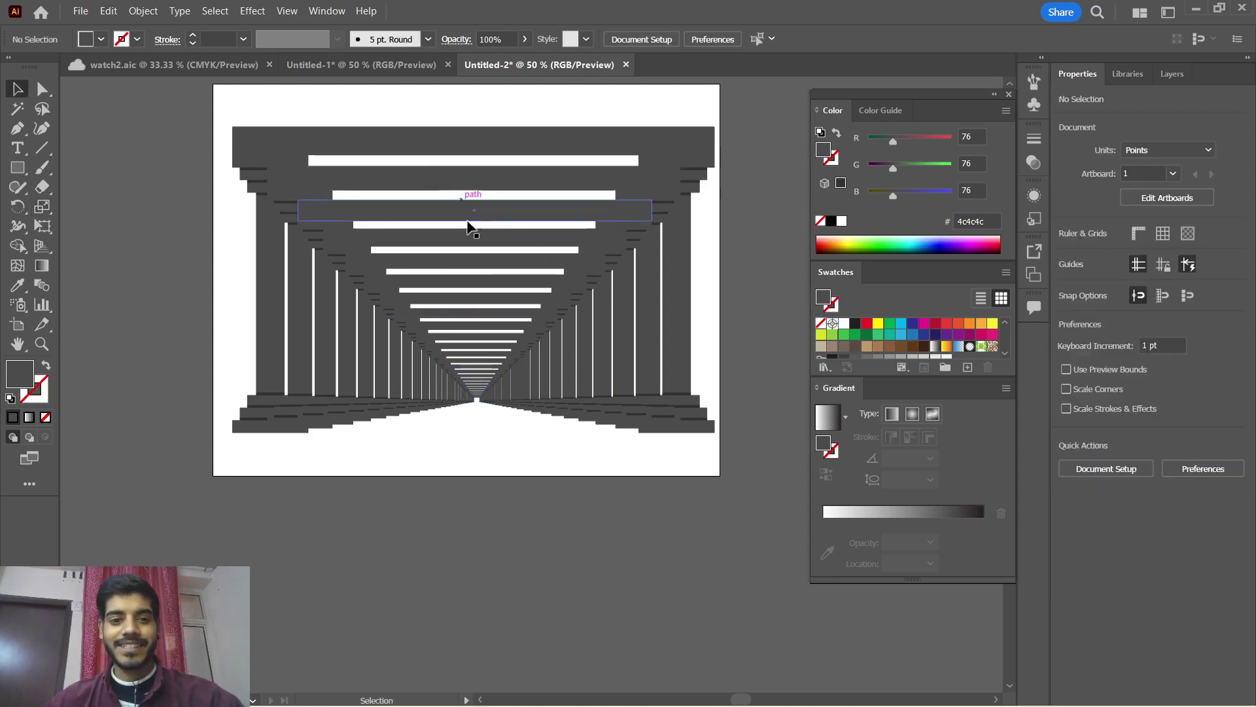
{"action": "scroll", "coordinate": [473, 409], "scroll_direction": "up", "scroll_amount": 1}
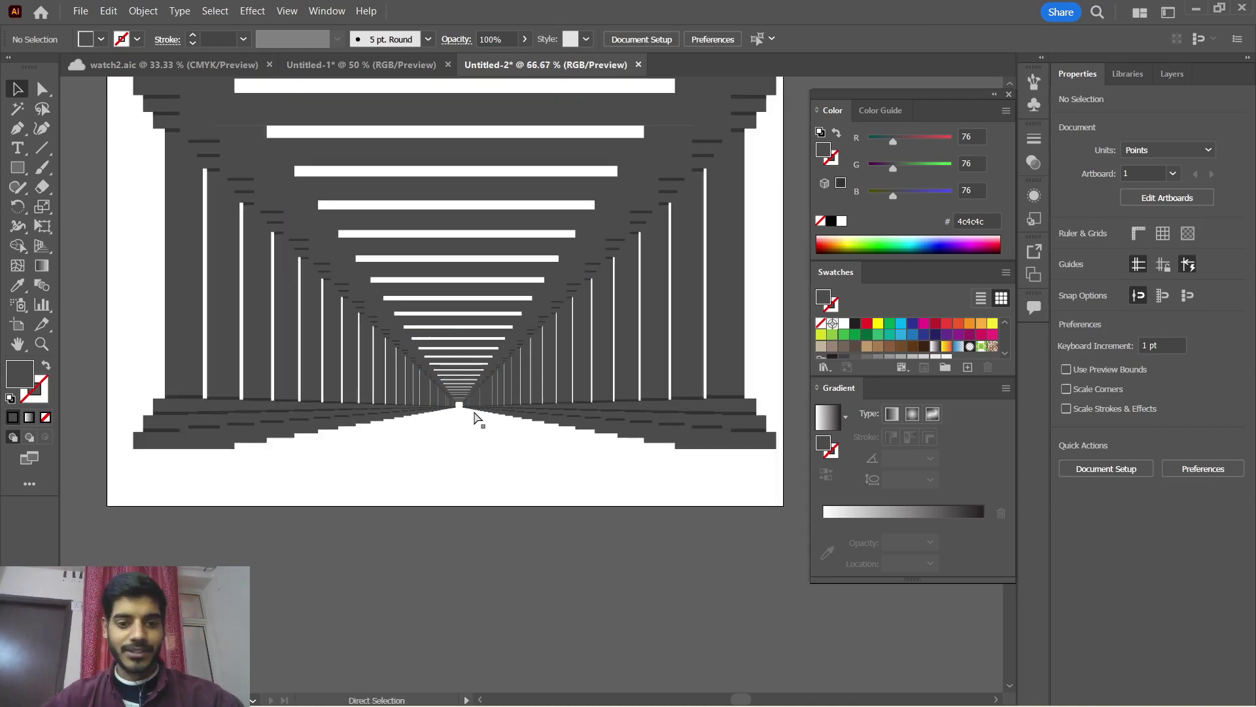
{"action": "scroll", "coordinate": [473, 410], "scroll_direction": "up", "scroll_amount": 5}
{"action": "scroll", "coordinate": [473, 409], "scroll_direction": "up", "scroll_amount": 2}
{"action": "scroll", "coordinate": [473, 410], "scroll_direction": "down", "scroll_amount": 3}
{"action": "scroll", "coordinate": [497, 589], "scroll_direction": "down", "scroll_amount": 2}
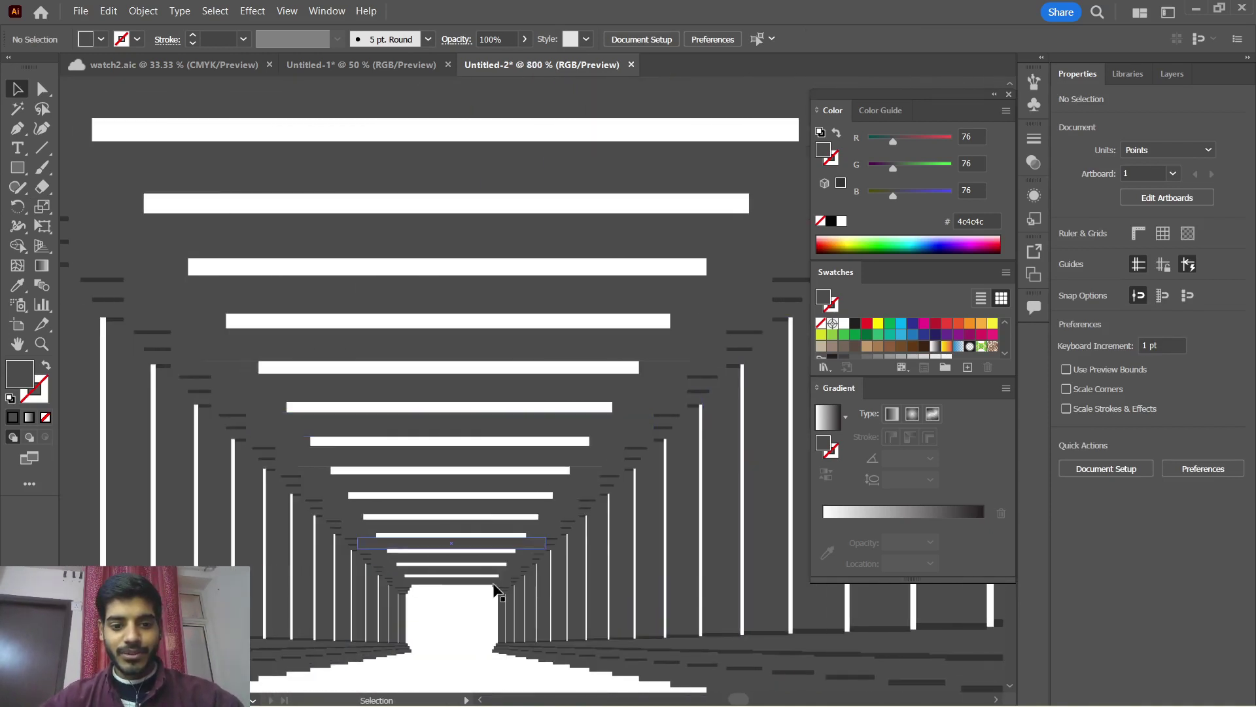
{"action": "scroll", "coordinate": [496, 594], "scroll_direction": "down", "scroll_amount": 1}
{"action": "scroll", "coordinate": [450, 571], "scroll_direction": "up", "scroll_amount": 1}
{"action": "scroll", "coordinate": [450, 572], "scroll_direction": "up", "scroll_amount": 2}
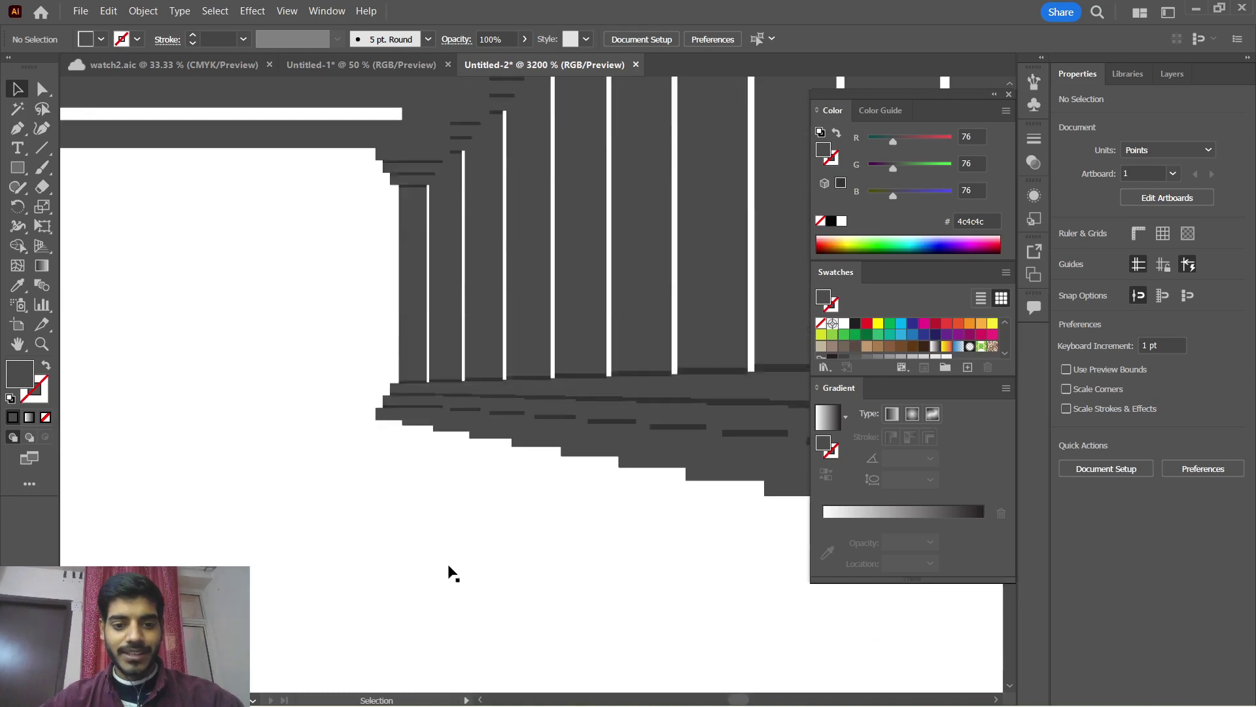
{"action": "scroll", "coordinate": [451, 572], "scroll_direction": "up", "scroll_amount": 1}
{"action": "scroll", "coordinate": [451, 572], "scroll_direction": "right", "scroll_amount": 5}
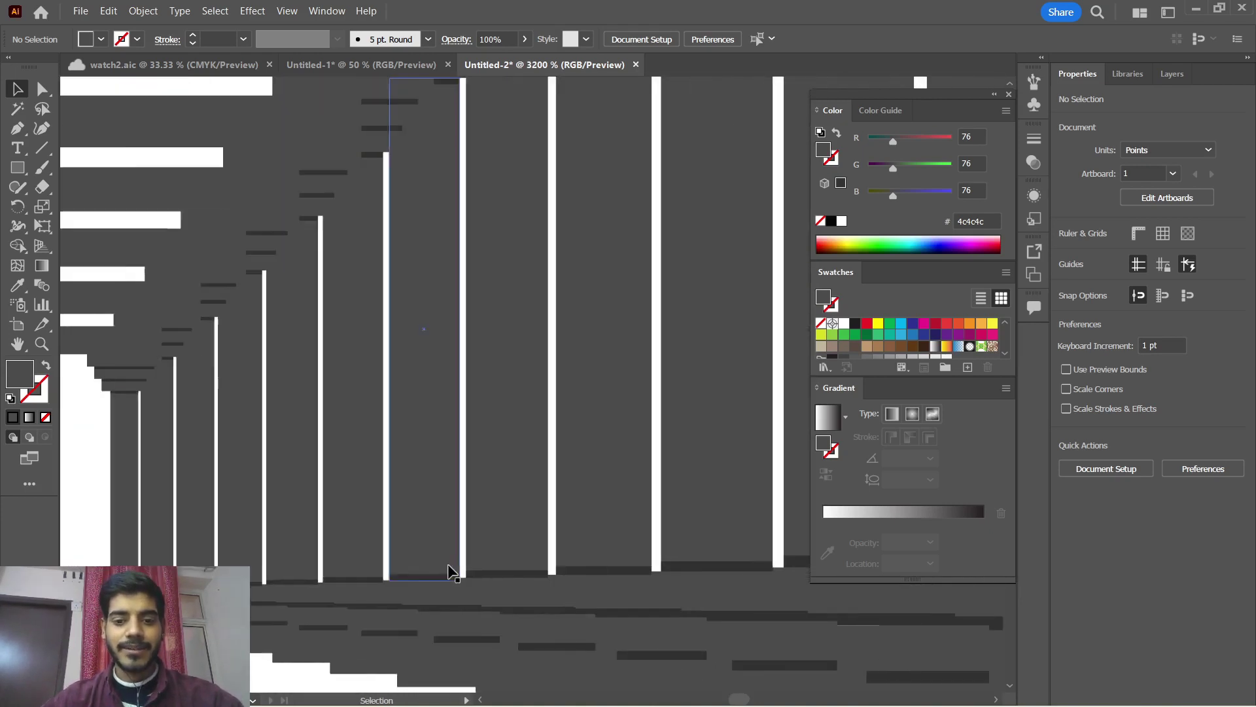
{"action": "scroll", "coordinate": [450, 572], "scroll_direction": "left", "scroll_amount": 3}
{"action": "scroll", "coordinate": [450, 573], "scroll_direction": "down", "scroll_amount": 4}
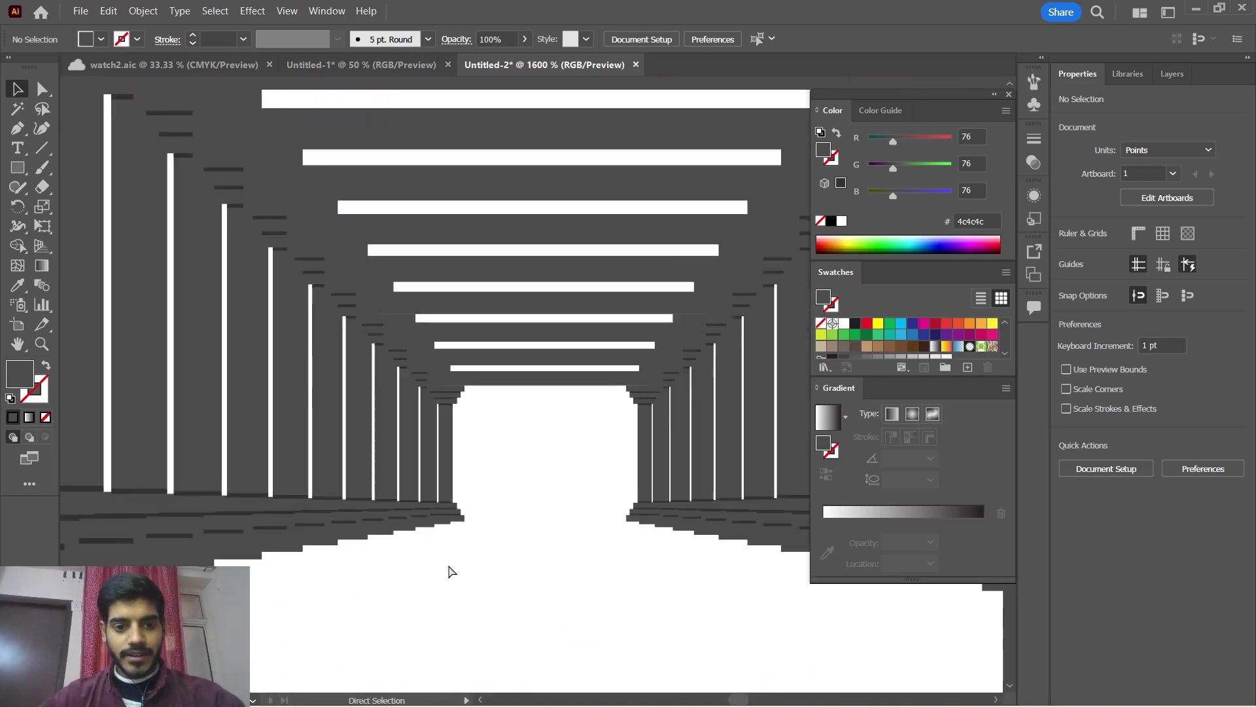
{"action": "scroll", "coordinate": [450, 573], "scroll_direction": "down", "scroll_amount": 4}
{"action": "scroll", "coordinate": [451, 572], "scroll_direction": "down", "scroll_amount": 5}
{"action": "scroll", "coordinate": [450, 572], "scroll_direction": "up", "scroll_amount": 1}
{"action": "scroll", "coordinate": [450, 571], "scroll_direction": "up", "scroll_amount": 6}
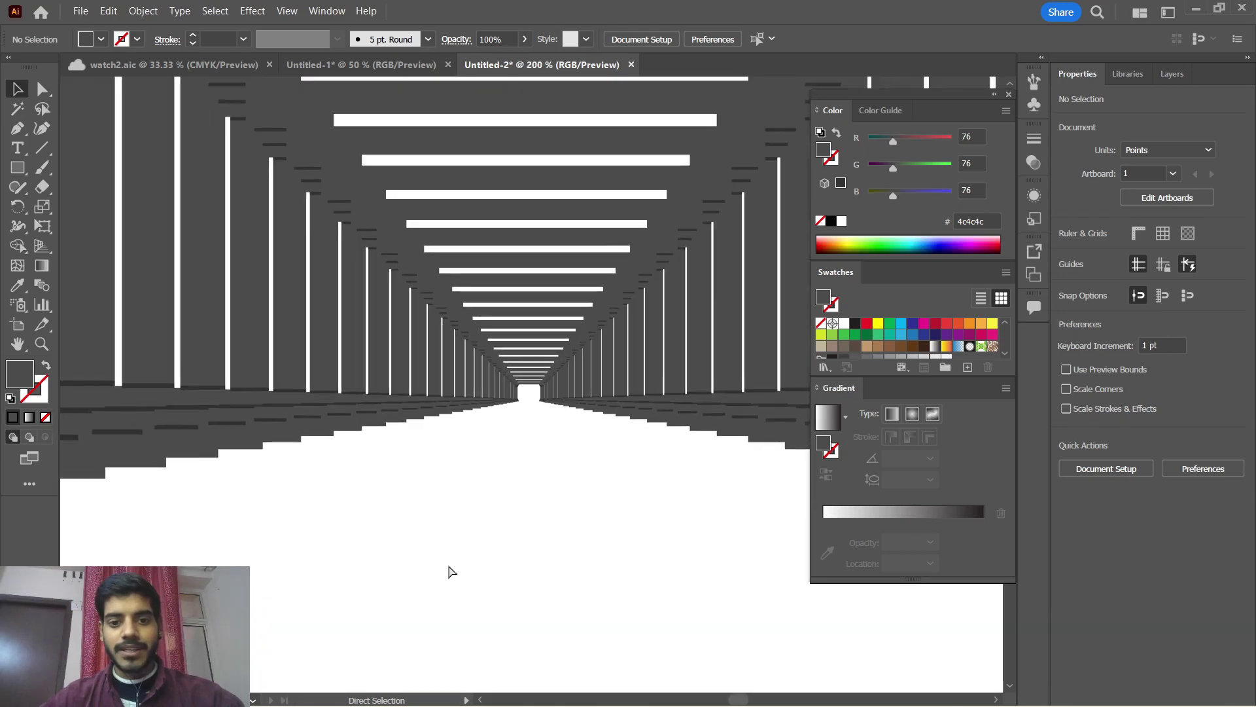
{"action": "scroll", "coordinate": [450, 571], "scroll_direction": "up", "scroll_amount": 3}
{"action": "scroll", "coordinate": [471, 524], "scroll_direction": "down", "scroll_amount": 3}
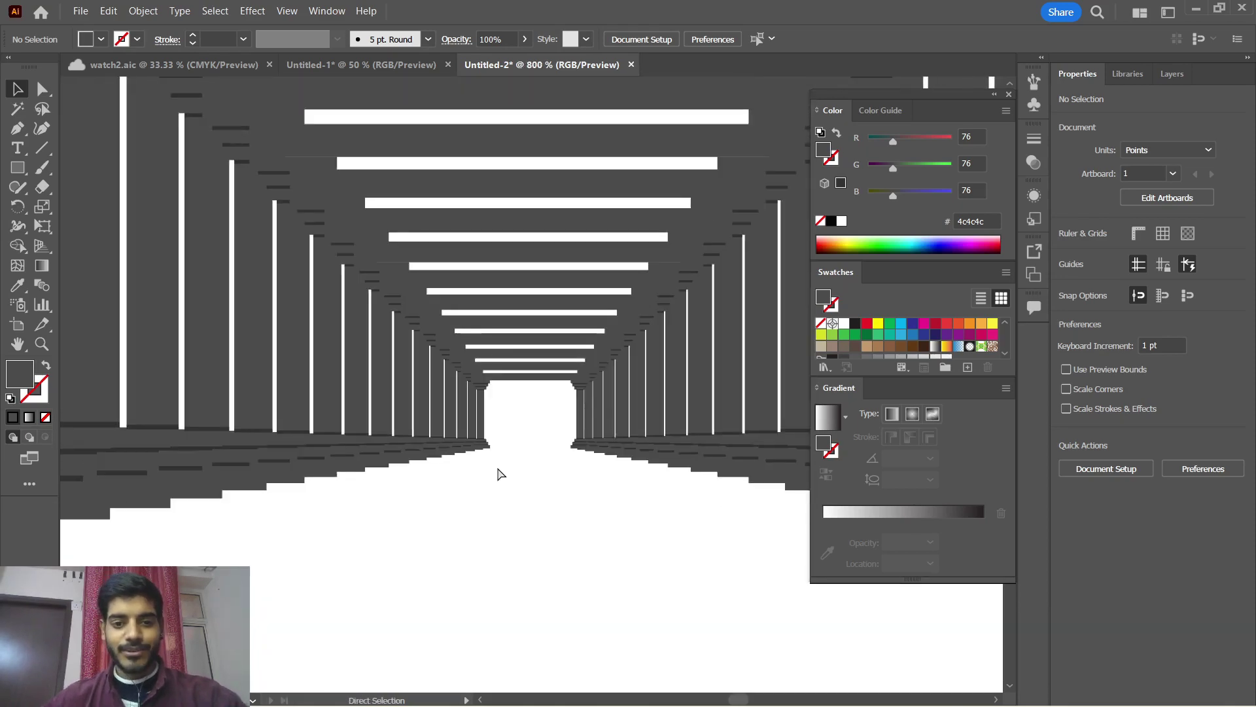
{"action": "scroll", "coordinate": [504, 466], "scroll_direction": "down", "scroll_amount": 3}
{"action": "scroll", "coordinate": [508, 463], "scroll_direction": "down", "scroll_amount": 4}
{"action": "scroll", "coordinate": [508, 462], "scroll_direction": "up", "scroll_amount": 1}
{"action": "scroll", "coordinate": [516, 452], "scroll_direction": "up", "scroll_amount": 3}
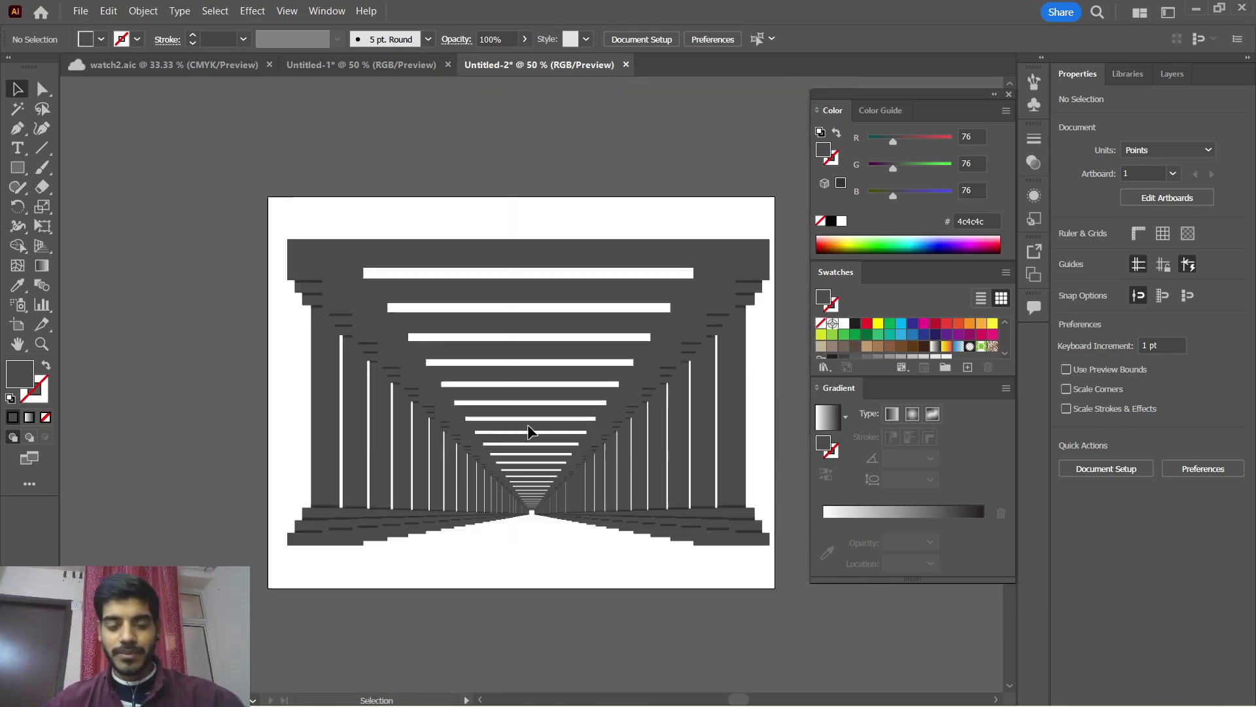
{"action": "scroll", "coordinate": [640, 502], "scroll_direction": "down", "scroll_amount": 2}
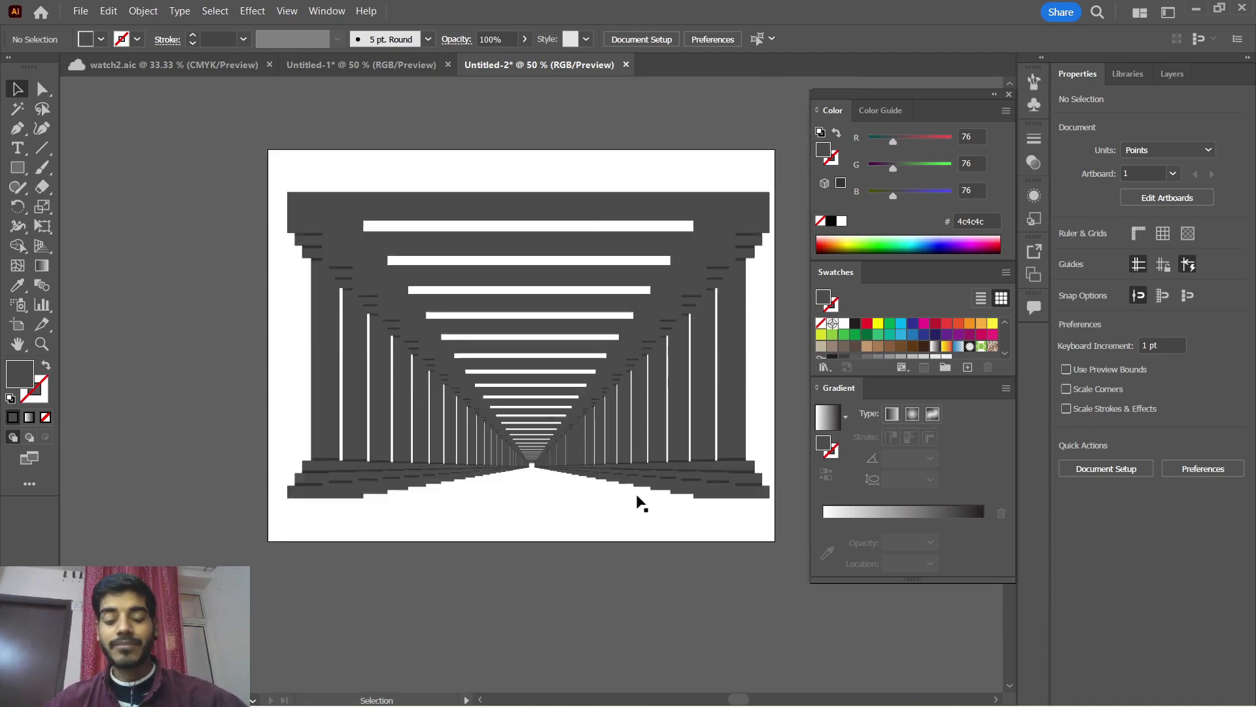
{"action": "scroll", "coordinate": [640, 503], "scroll_direction": "up", "scroll_amount": 2}
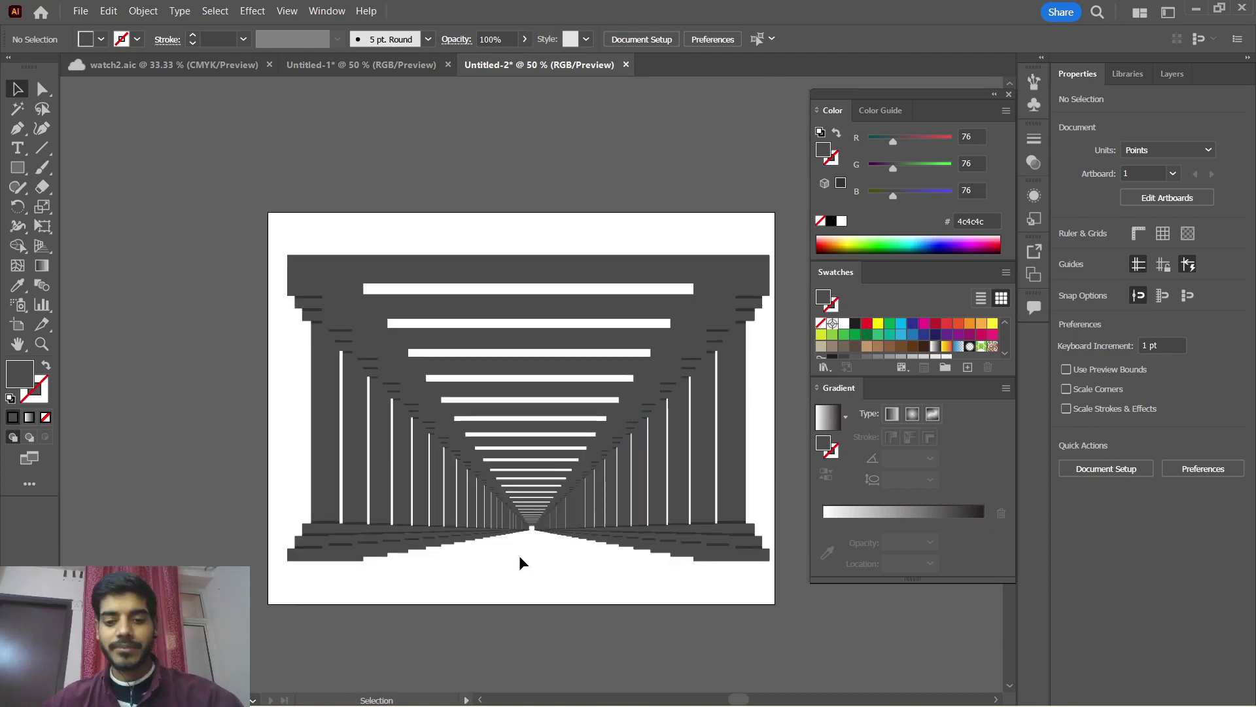
Undo the corridor back to the single outer arch, ready for scaling
{"action": "left_click", "coordinate": [521, 462], "text": "ctrl"}
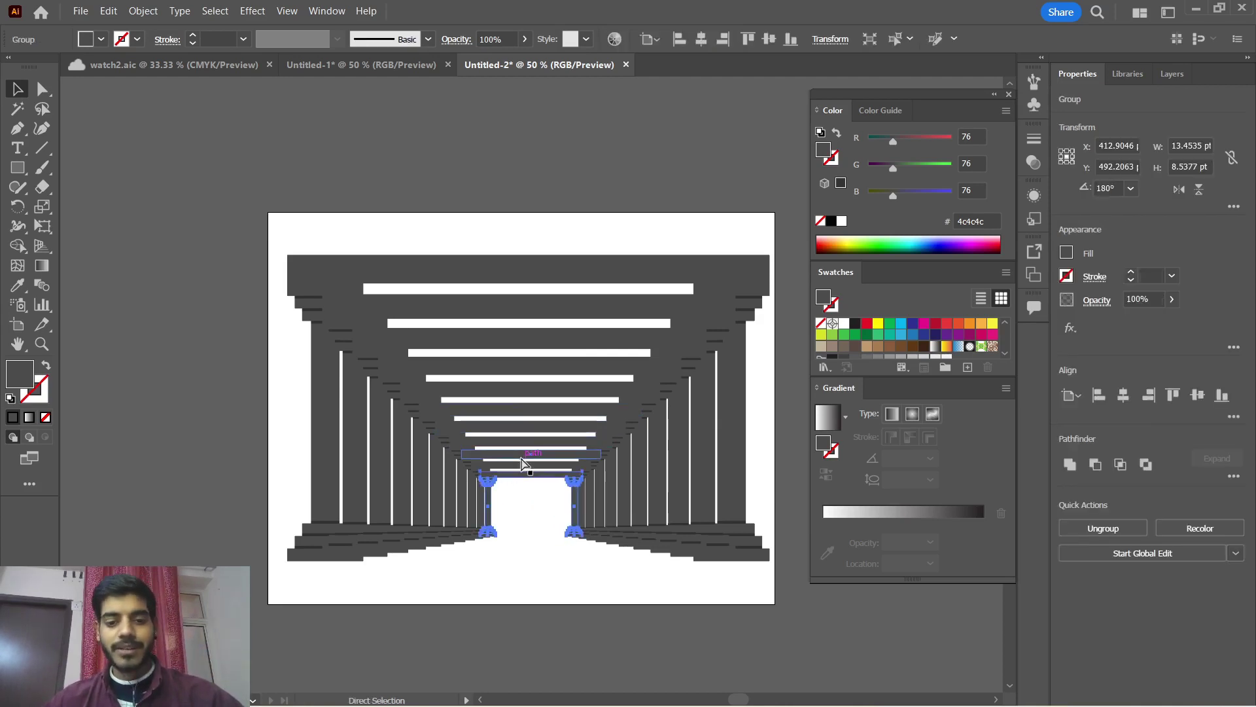
{"action": "key", "text": "ctrl+z"}
{"action": "key", "text": "ctrl+z"}
{"action": "key", "text": "ctrl+z"}
{"action": "key", "text": "ctrl+z"}
{"action": "key", "text": "ctrl+z"}
{"action": "key", "text": "ctrl+z"}
{"action": "key", "text": "ctrl+z"}
{"action": "key", "text": "ctrl+z"}
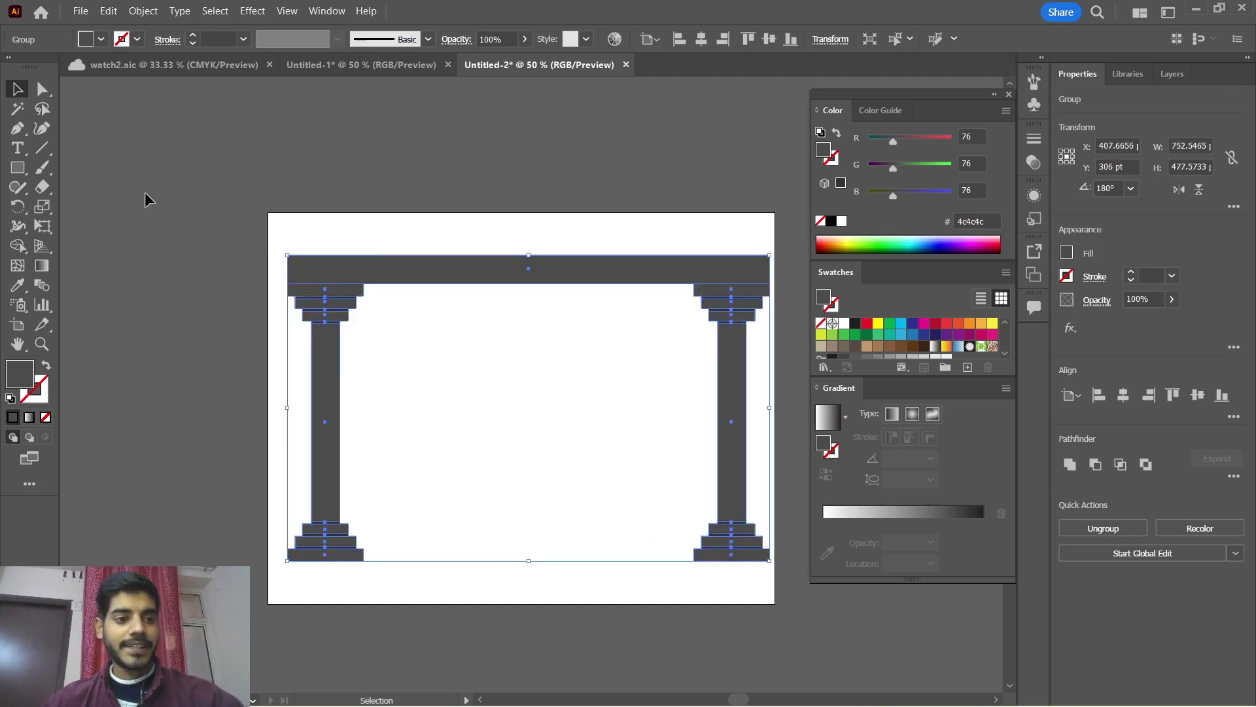
{"action": "left_click_drag", "start_coordinate": [49, 207], "coordinate": [112, 202]}
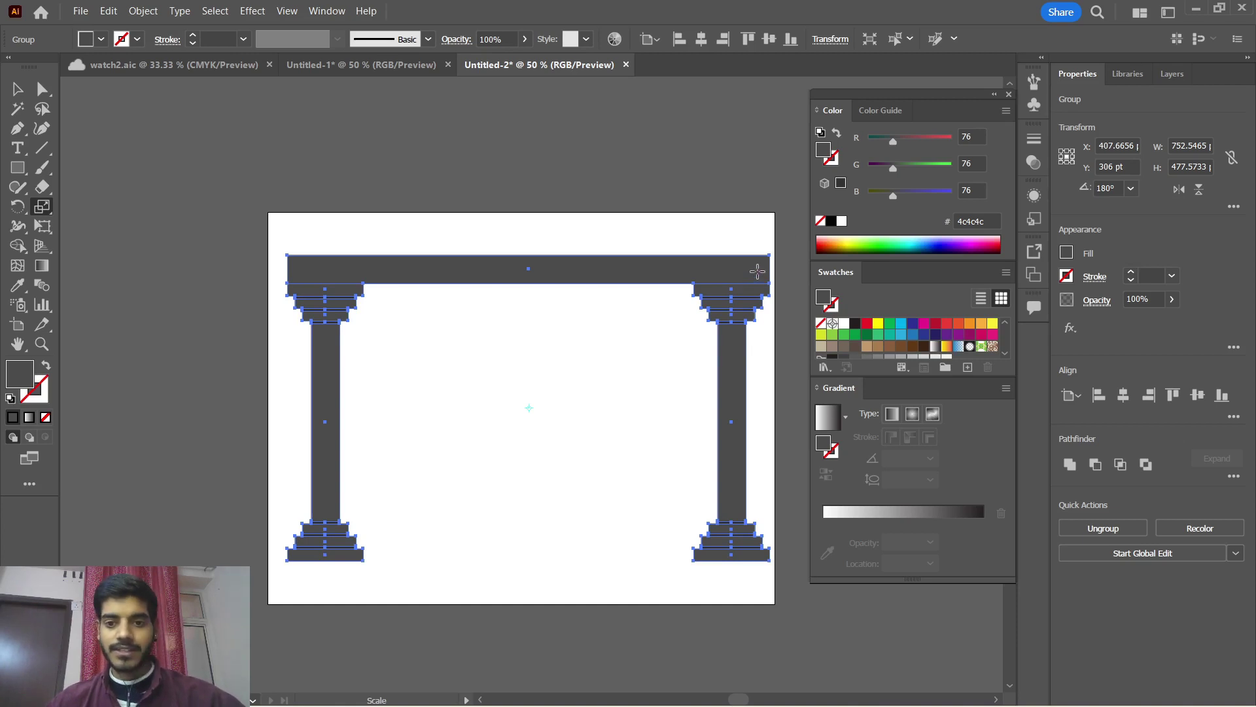
Make a 76.44% scaled arch copy and repeat it to rebuild the corridor
{"action": "left_click_drag", "start_coordinate": [757, 271], "coordinate": [704, 299]}
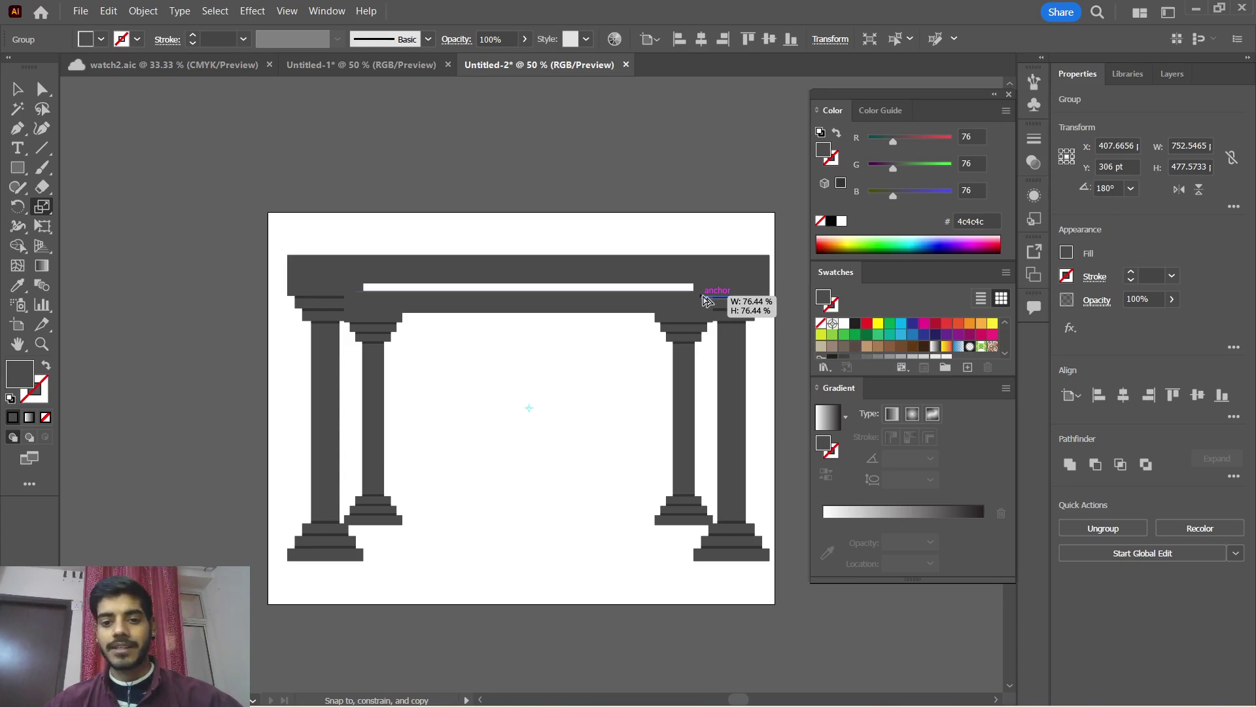
{"action": "left_click_drag", "start_coordinate": [704, 300], "coordinate": [701, 295]}
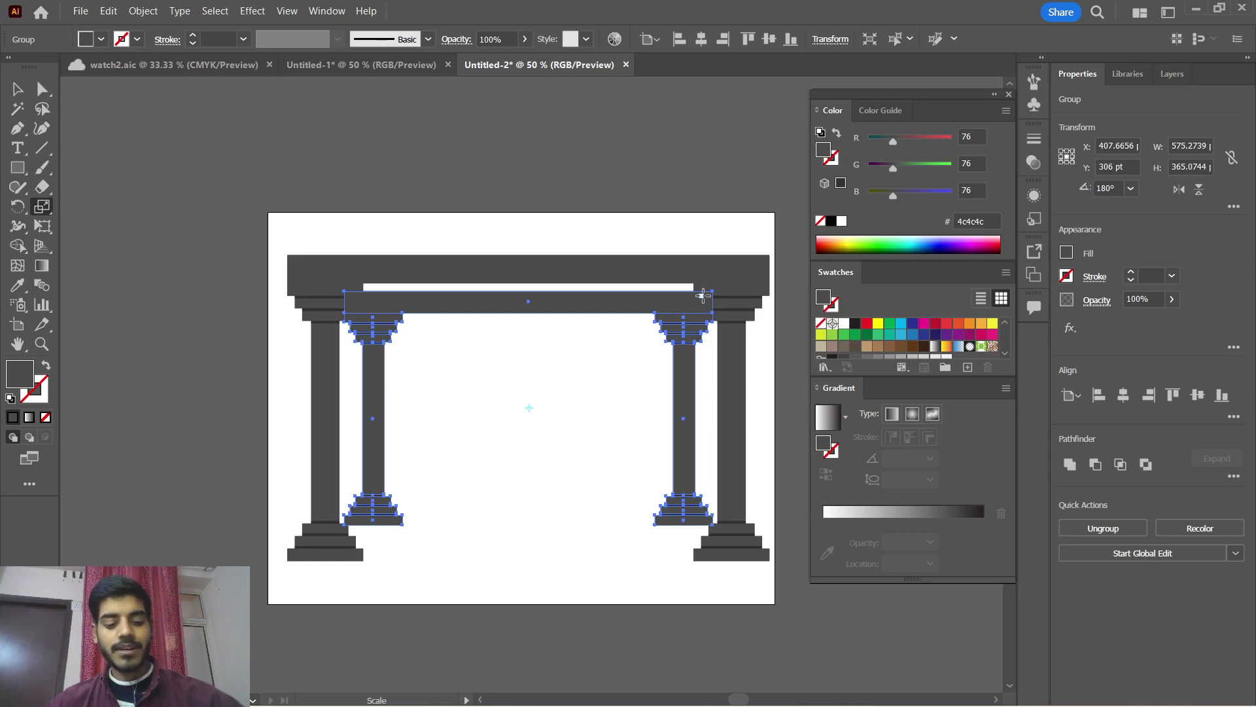
{"action": "key", "text": "ctrl+d"}
{"action": "key", "text": "ctrl+d"}
{"action": "key", "text": "ctrl+d"}
{"action": "key", "text": "ctrl+d"}
{"action": "key", "text": "ctrl+d"}
{"action": "key", "text": "ctrl+d"}
{"action": "key", "text": "ctrl+d"}
{"action": "key", "text": "ctrl+d"}
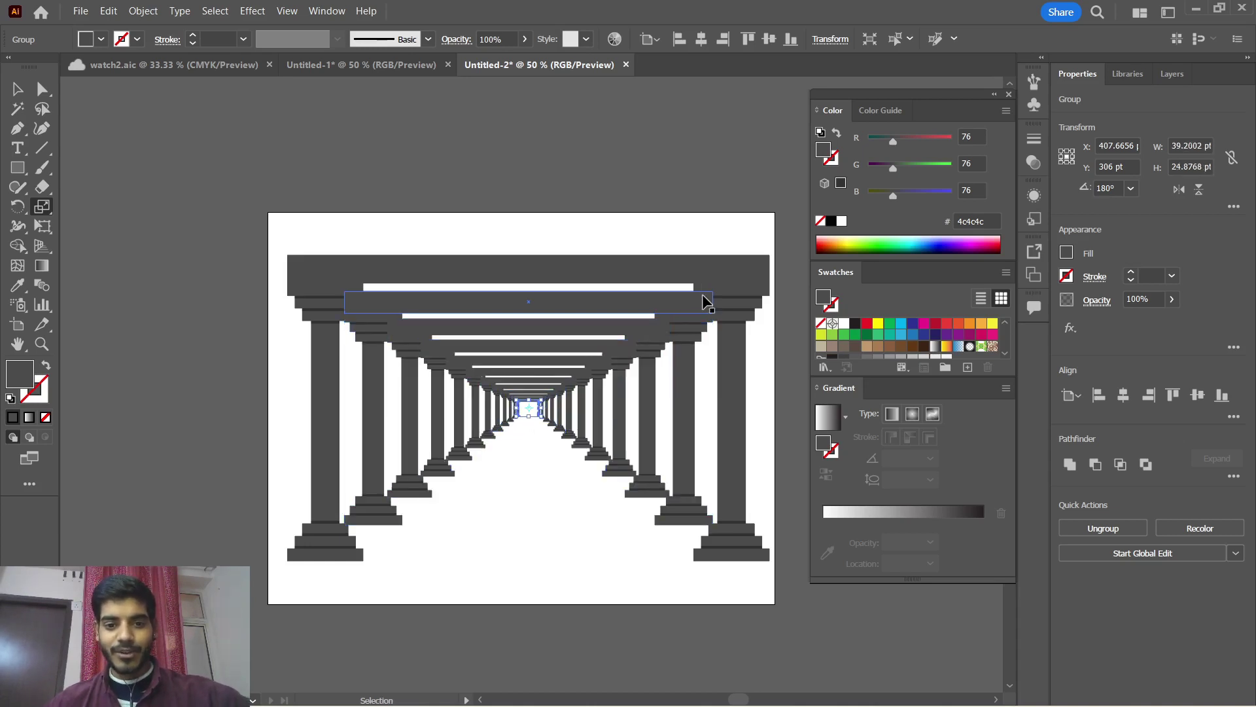
{"action": "key", "text": "ctrl+d"}
{"action": "key", "text": "ctrl+d"}
{"action": "key", "text": "ctrl+d"}
{"action": "key", "text": "v"}
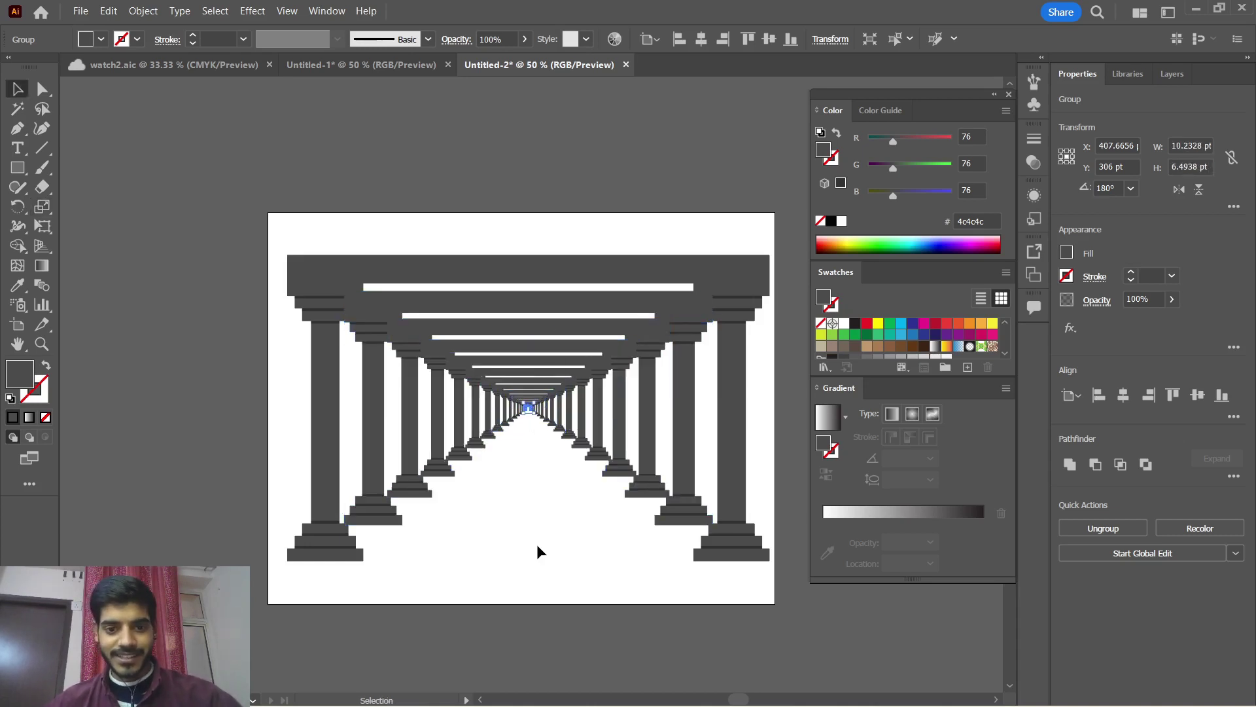
{"action": "left_click", "coordinate": [537, 551]}
{"action": "scroll", "coordinate": [527, 438], "scroll_direction": "up", "scroll_amount": 5}
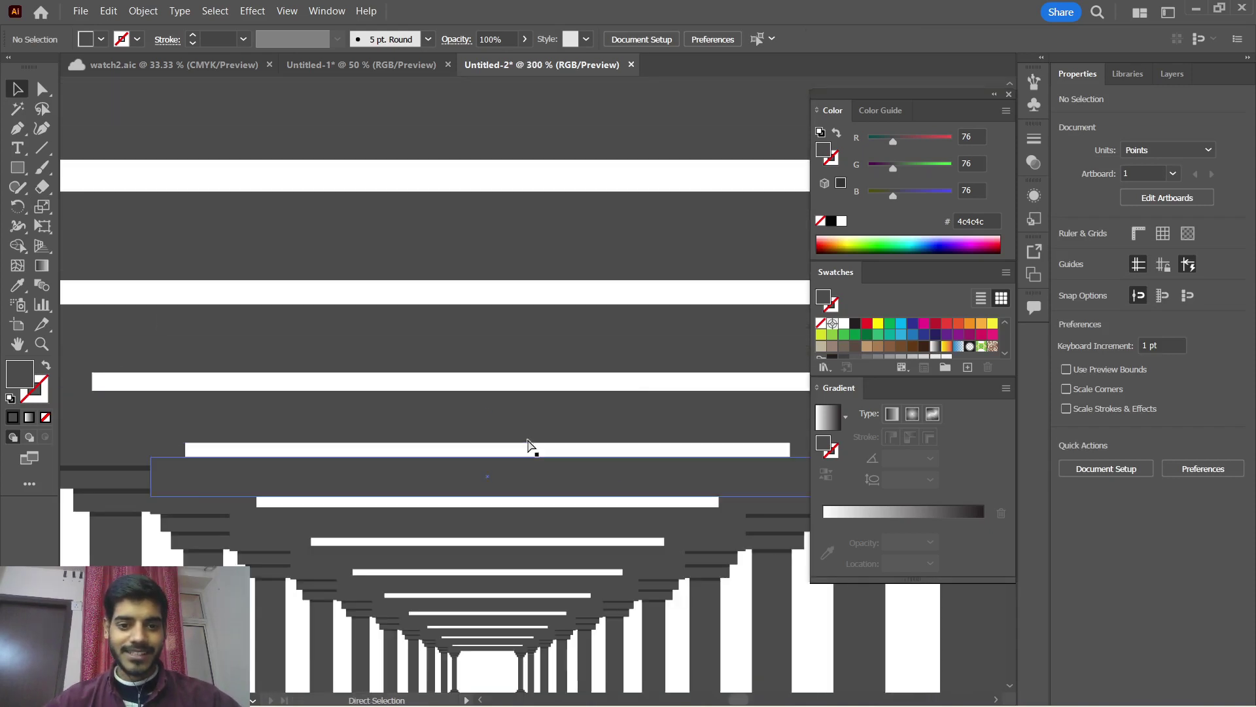
{"action": "scroll", "coordinate": [528, 445], "scroll_direction": "down", "scroll_amount": 5}
{"action": "scroll", "coordinate": [530, 448], "scroll_direction": "up", "scroll_amount": 1}
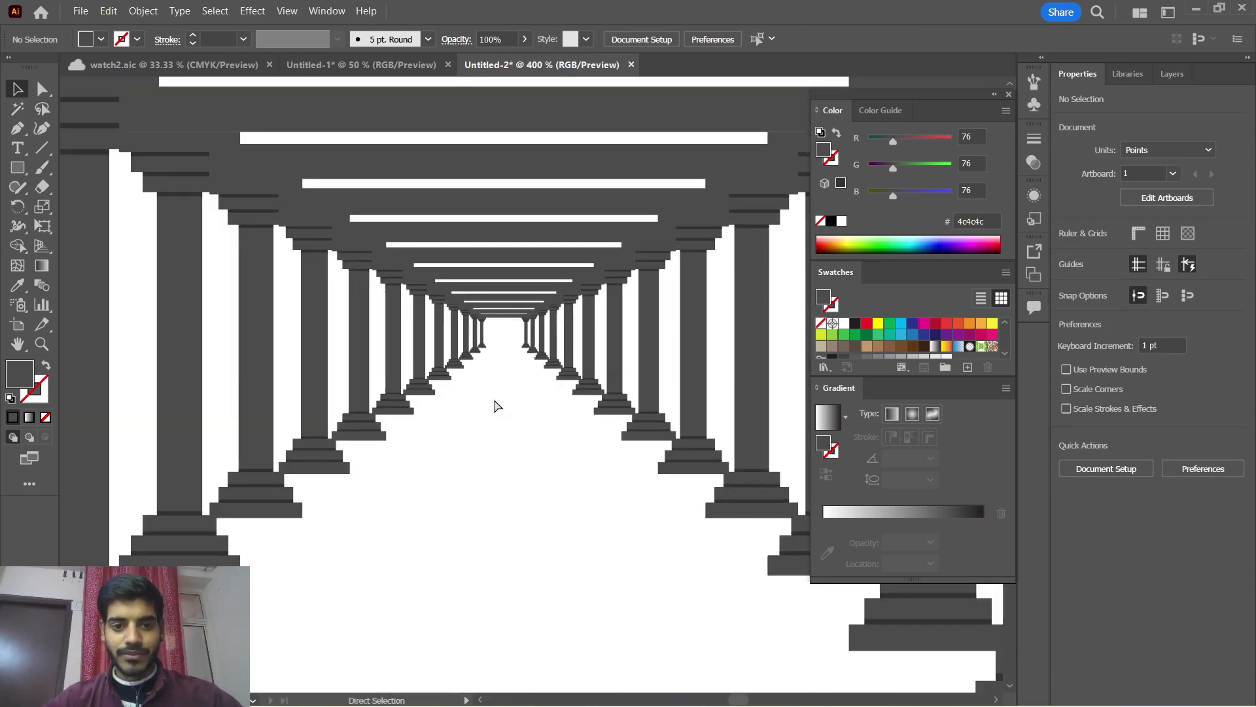
{"action": "scroll", "coordinate": [495, 406], "scroll_direction": "down", "scroll_amount": 2}
{"action": "scroll", "coordinate": [495, 406], "scroll_direction": "down", "scroll_amount": 2}
{"action": "scroll", "coordinate": [495, 405], "scroll_direction": "up", "scroll_amount": 3}
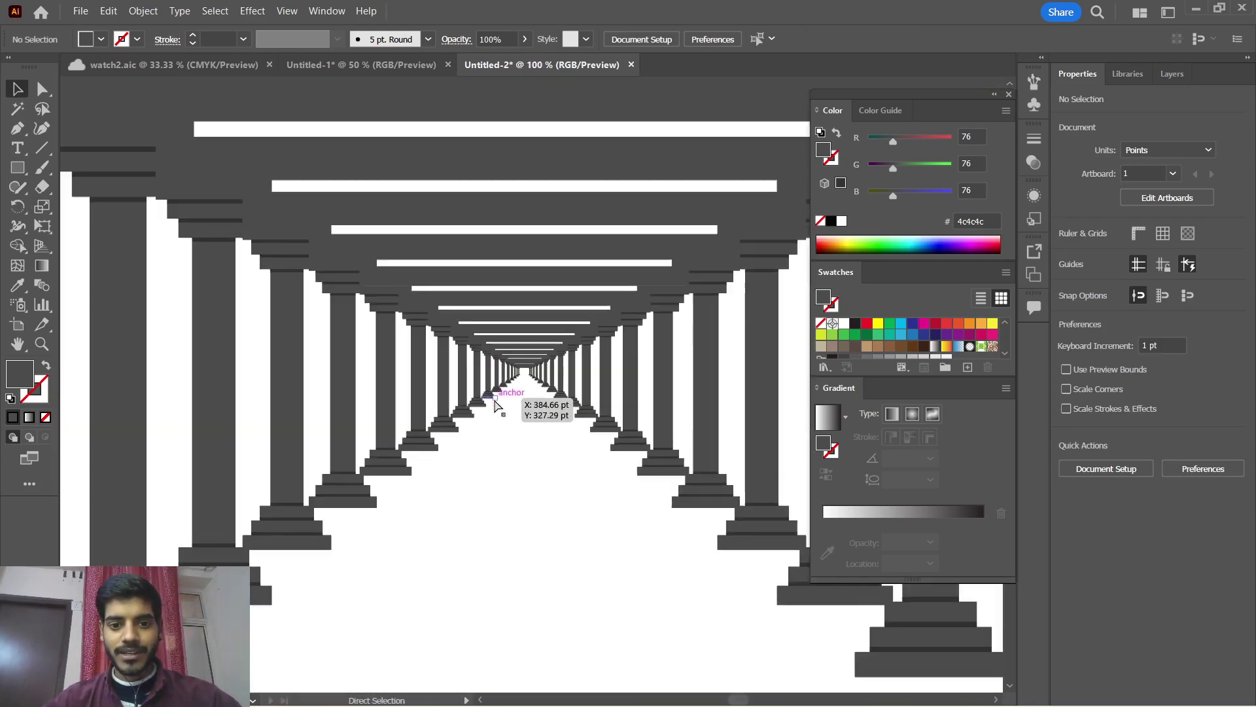
{"action": "scroll", "coordinate": [495, 406], "scroll_direction": "down", "scroll_amount": 2}
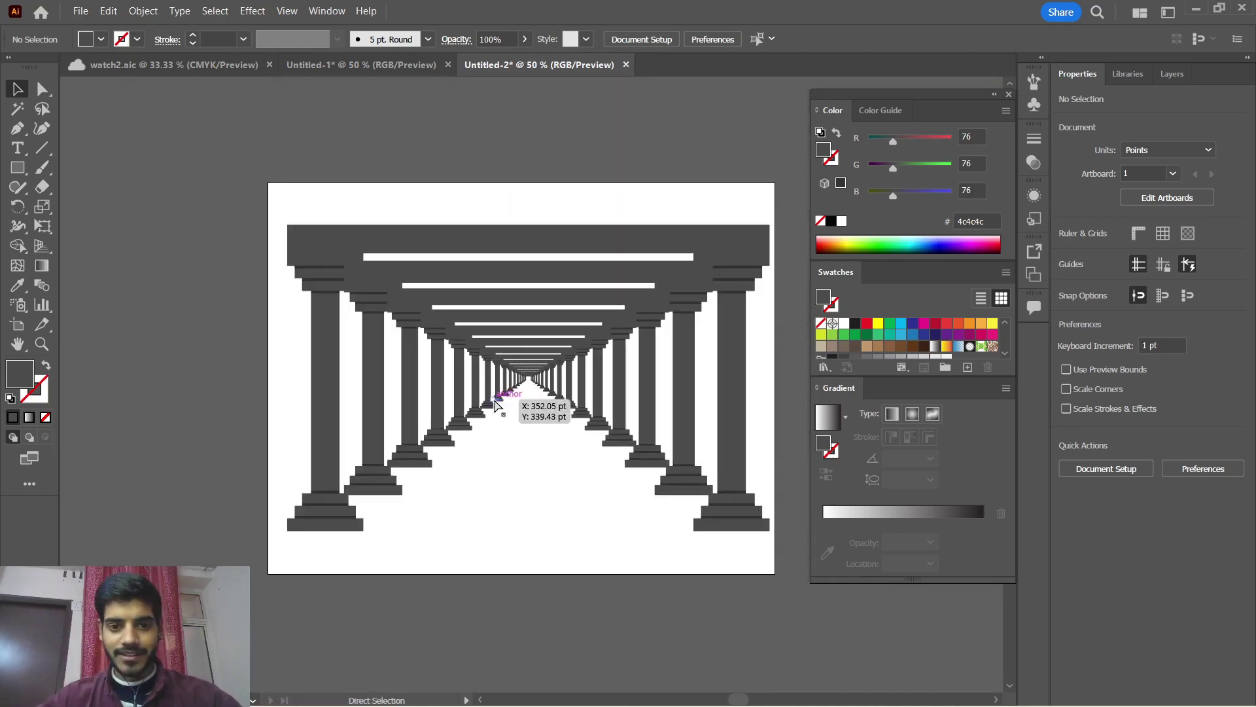
{"action": "right_click", "coordinate": [495, 405]}
{"action": "left_click", "coordinate": [542, 454]}
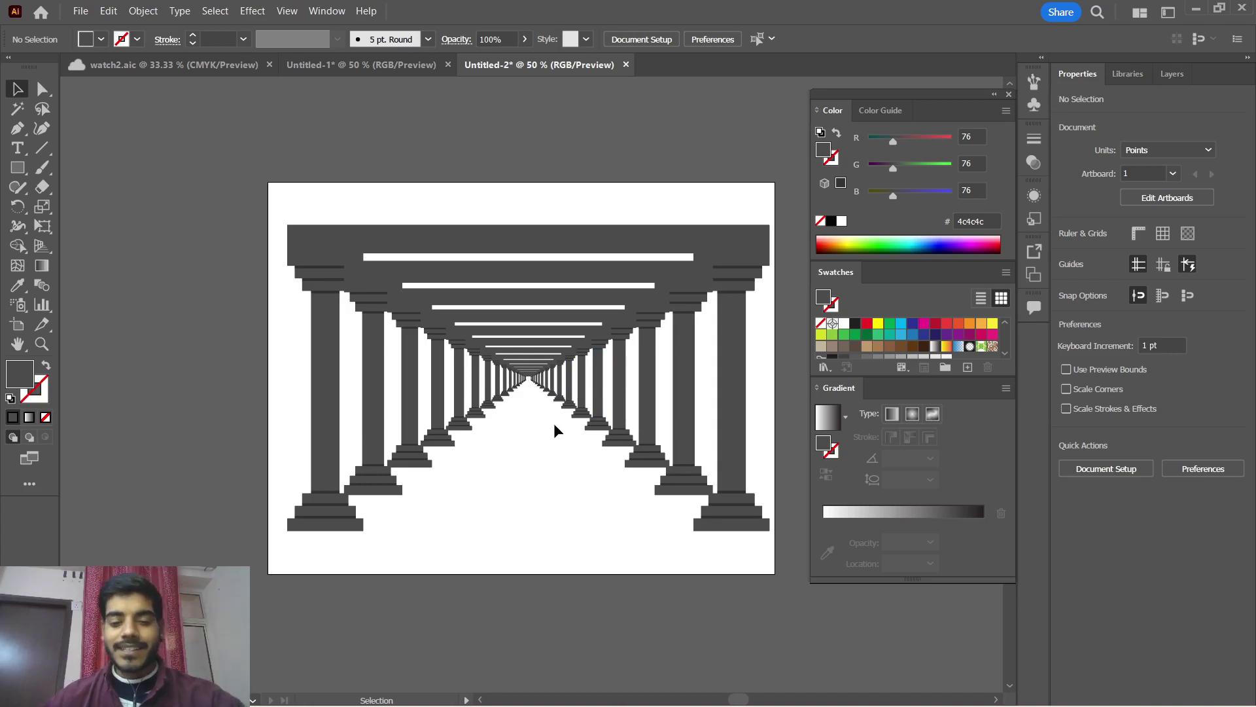
Clear the corridor copies back to the single outer arch, ready for scaling
{"action": "left_click", "coordinate": [564, 404]}
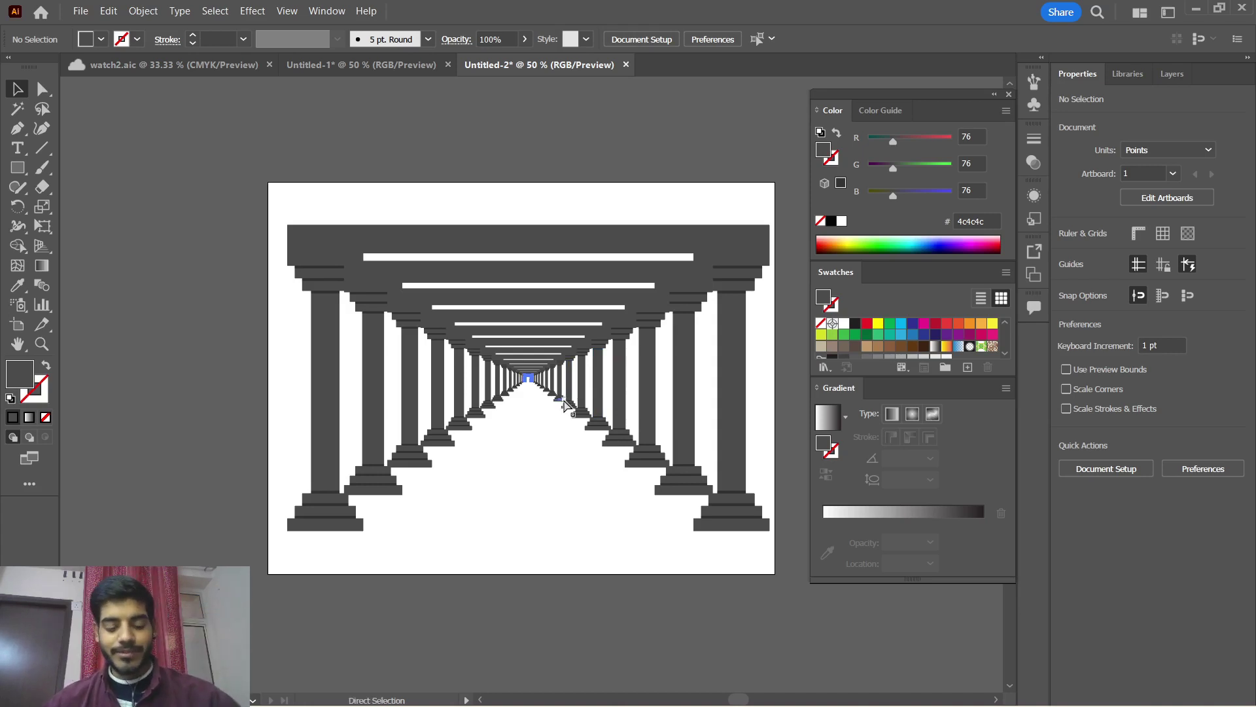
{"action": "key", "text": "Delete"}
{"action": "key", "text": "Delete"}
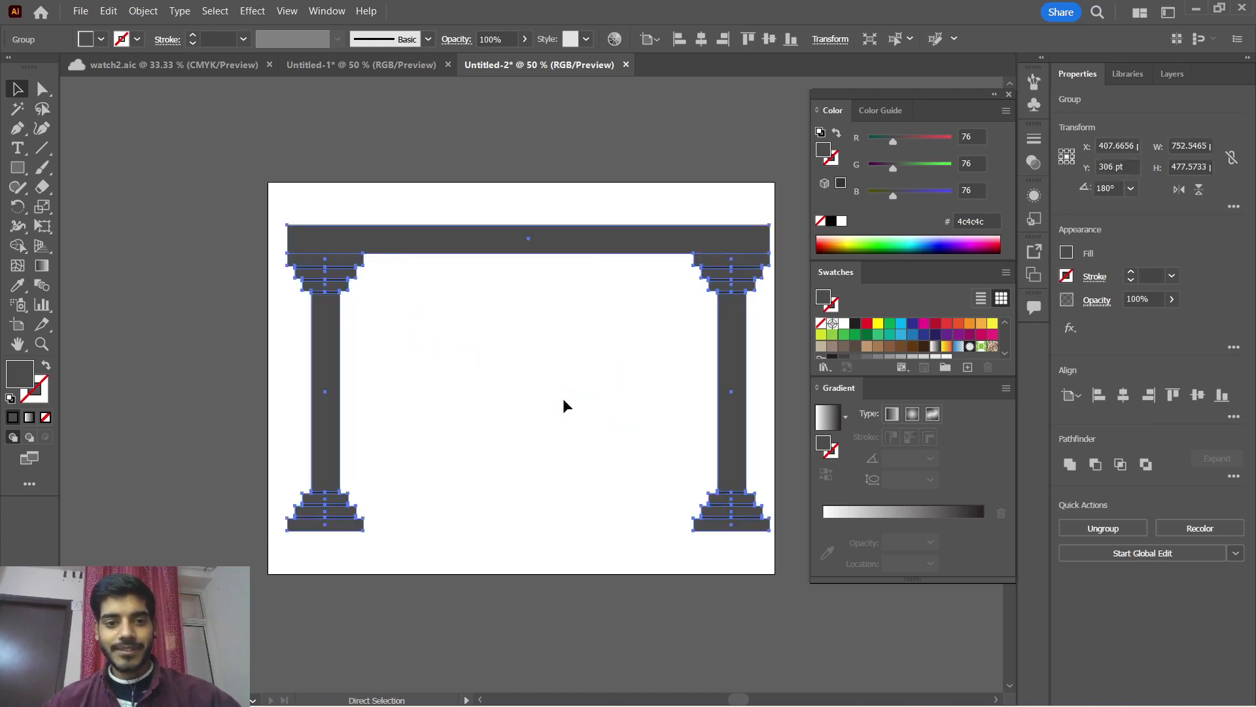
{"action": "key", "text": "v"}
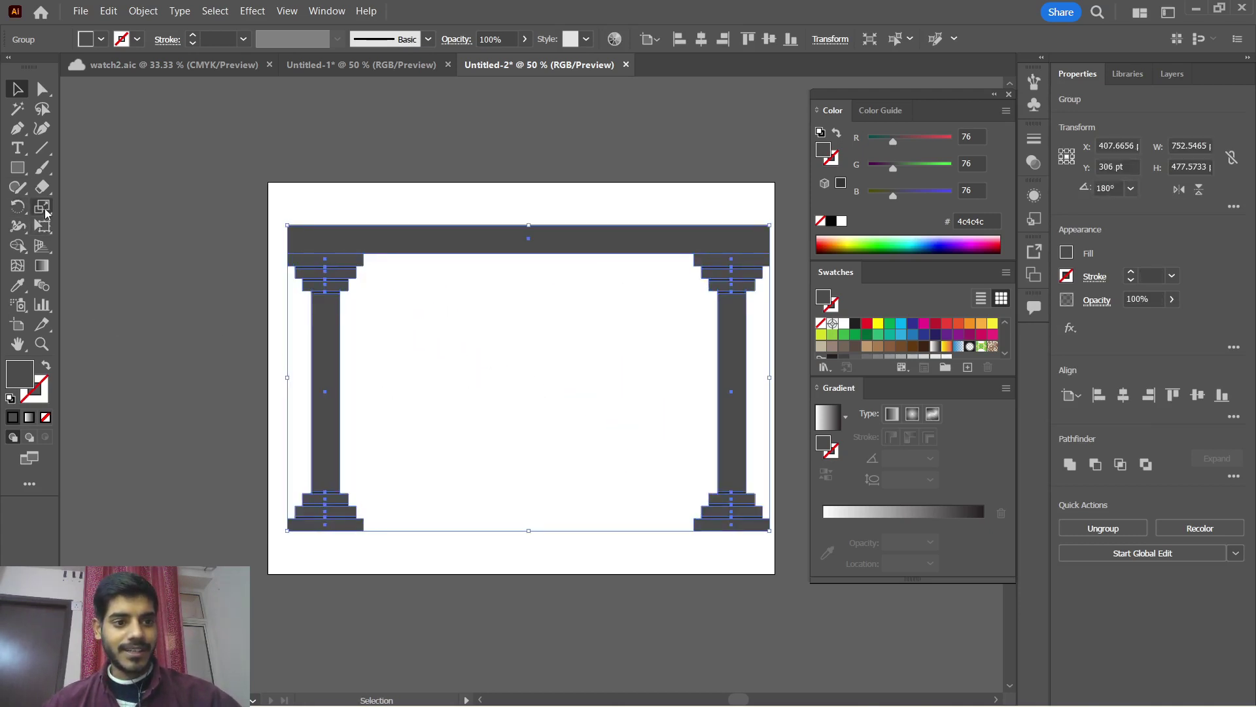
{"action": "left_click", "coordinate": [42, 206]}
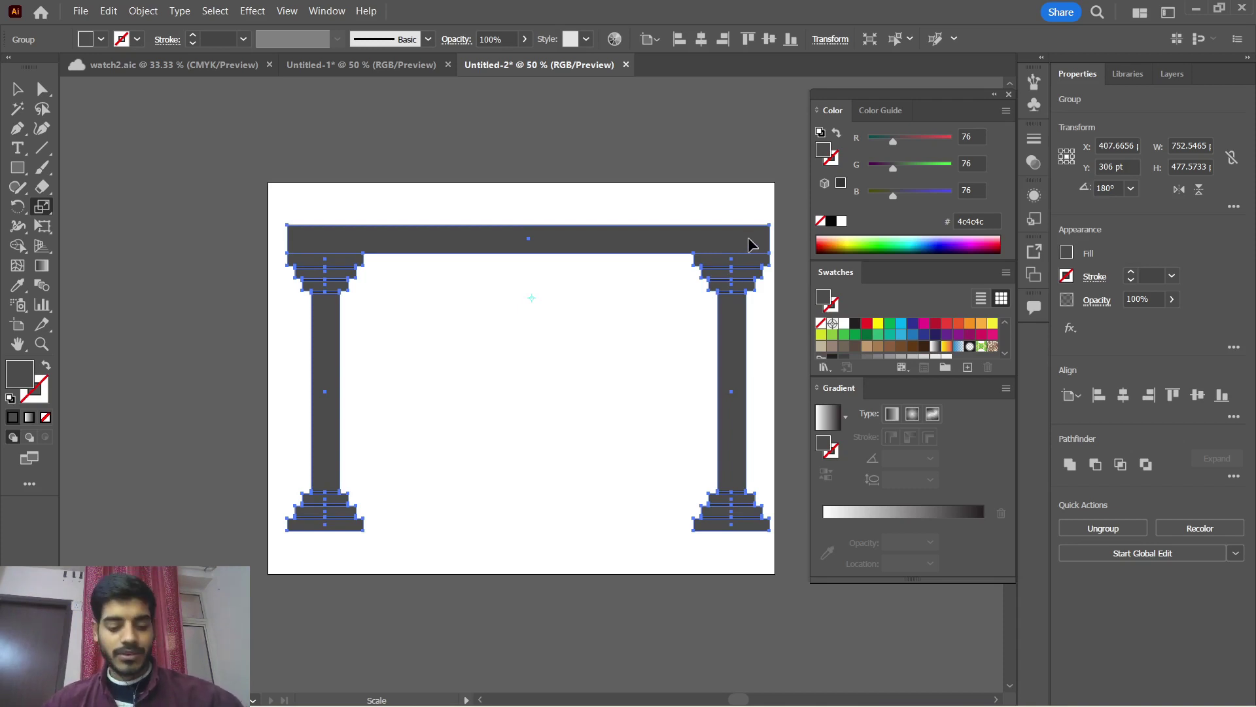
Try a 57.71% nested arch copy repeated twice, then undo the extra copies
{"action": "left_click_drag", "start_coordinate": [751, 244], "coordinate": [699, 268]}
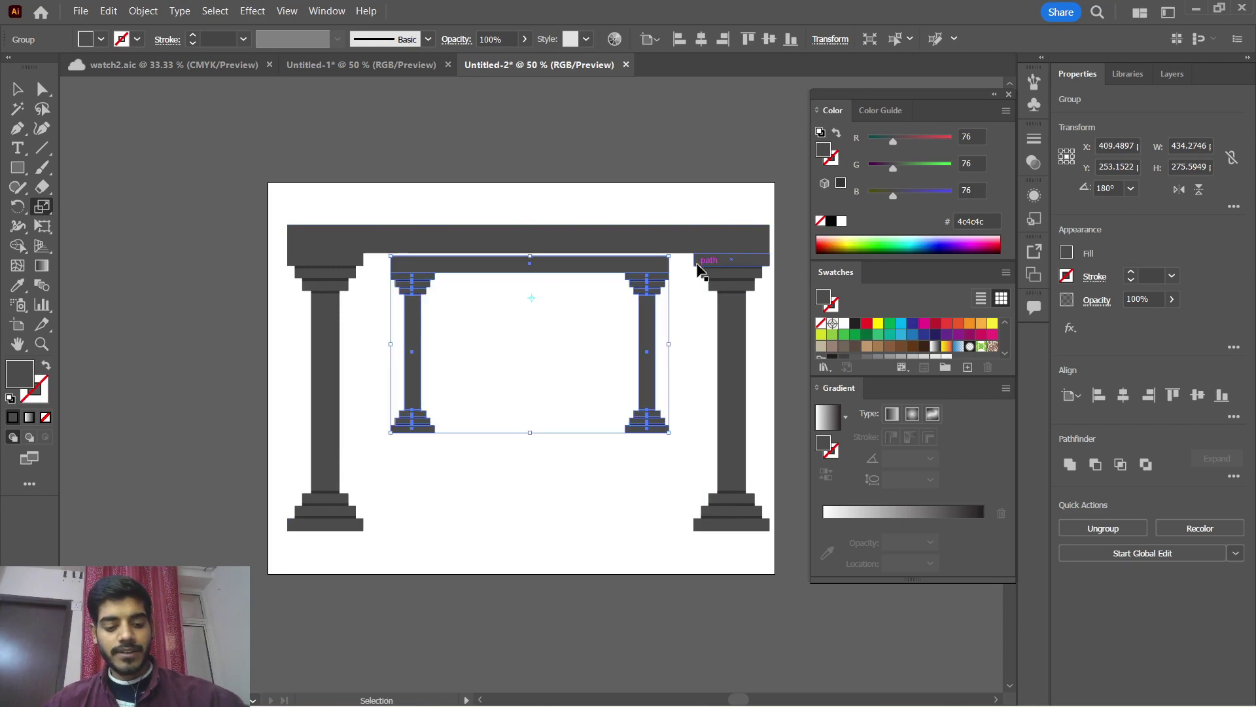
{"action": "key", "text": "ctrl+d"}
{"action": "key", "text": "ctrl+d"}
{"action": "key", "text": "ctrl+d"}
{"action": "key", "text": "ctrl+d"}
{"action": "key", "text": "ctrl+d"}
{"action": "key", "text": "ctrl+d"}
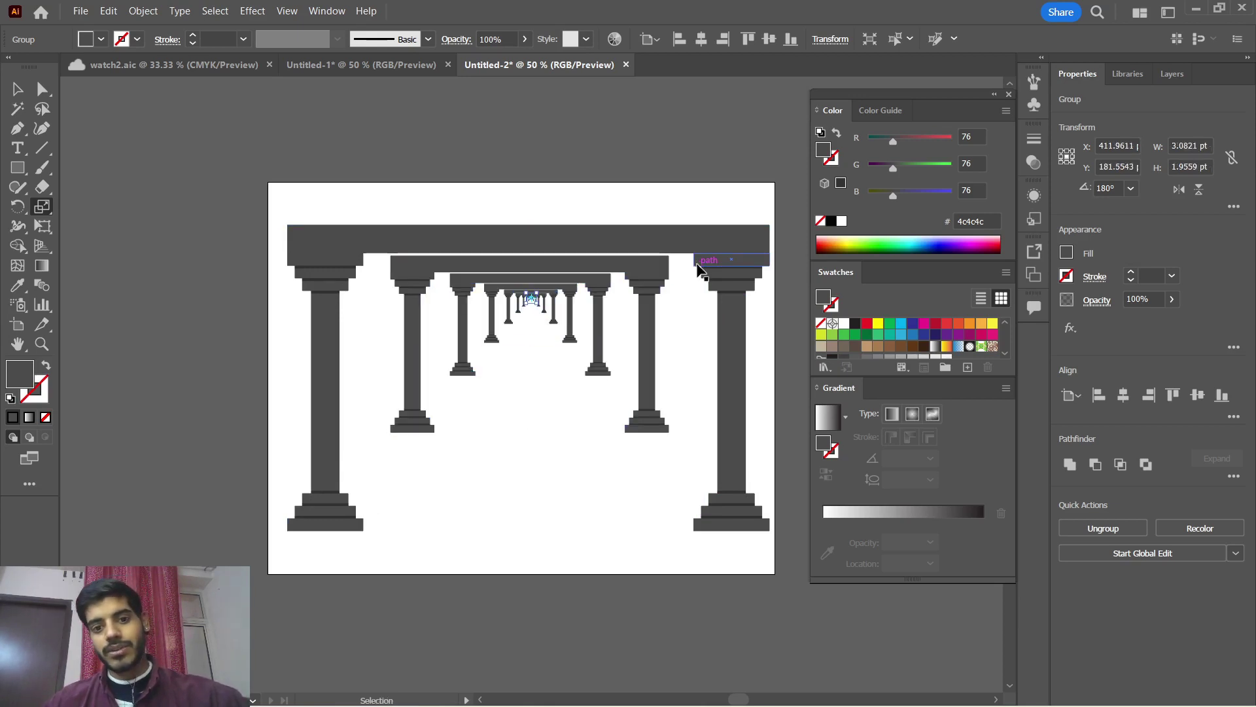
{"action": "key", "text": "ctrl+d"}
{"action": "key", "text": "ctrl+z"}
{"action": "key", "text": "ctrl+z"}
{"action": "key", "text": "ctrl+z"}
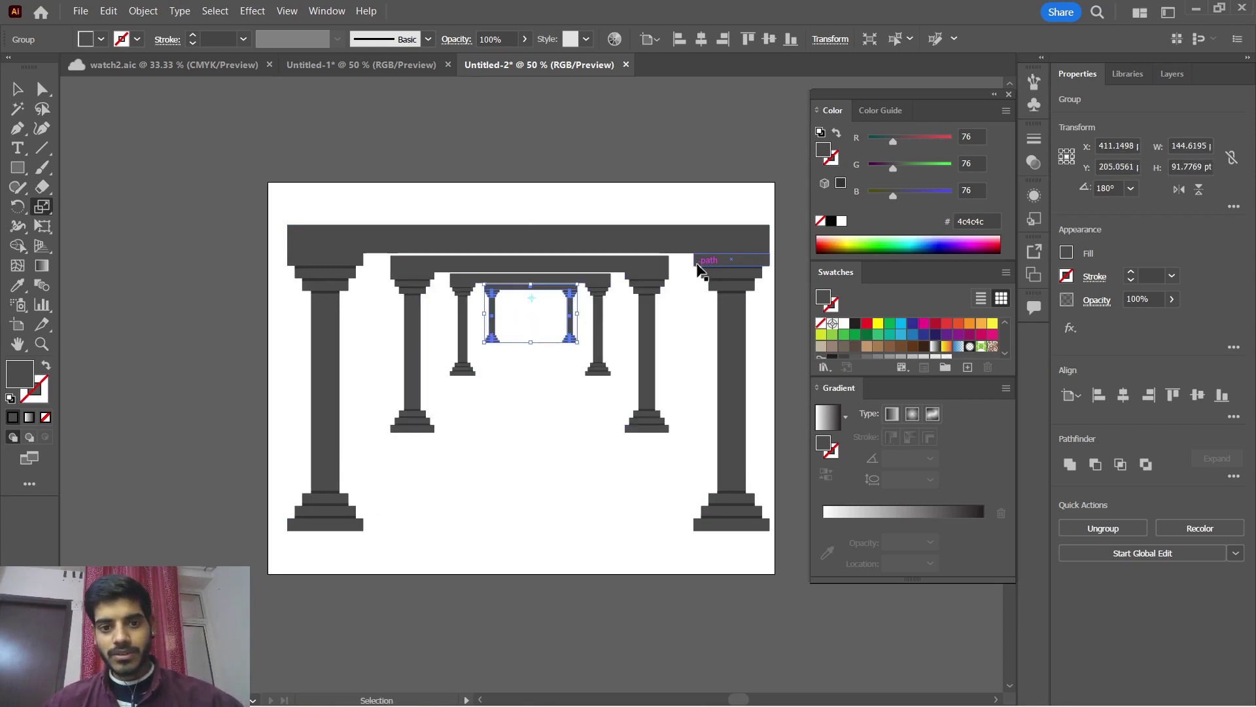
{"action": "key", "text": "ctrl+z"}
{"action": "key", "text": "ctrl+z"}
{"action": "key", "text": "ctrl+z"}
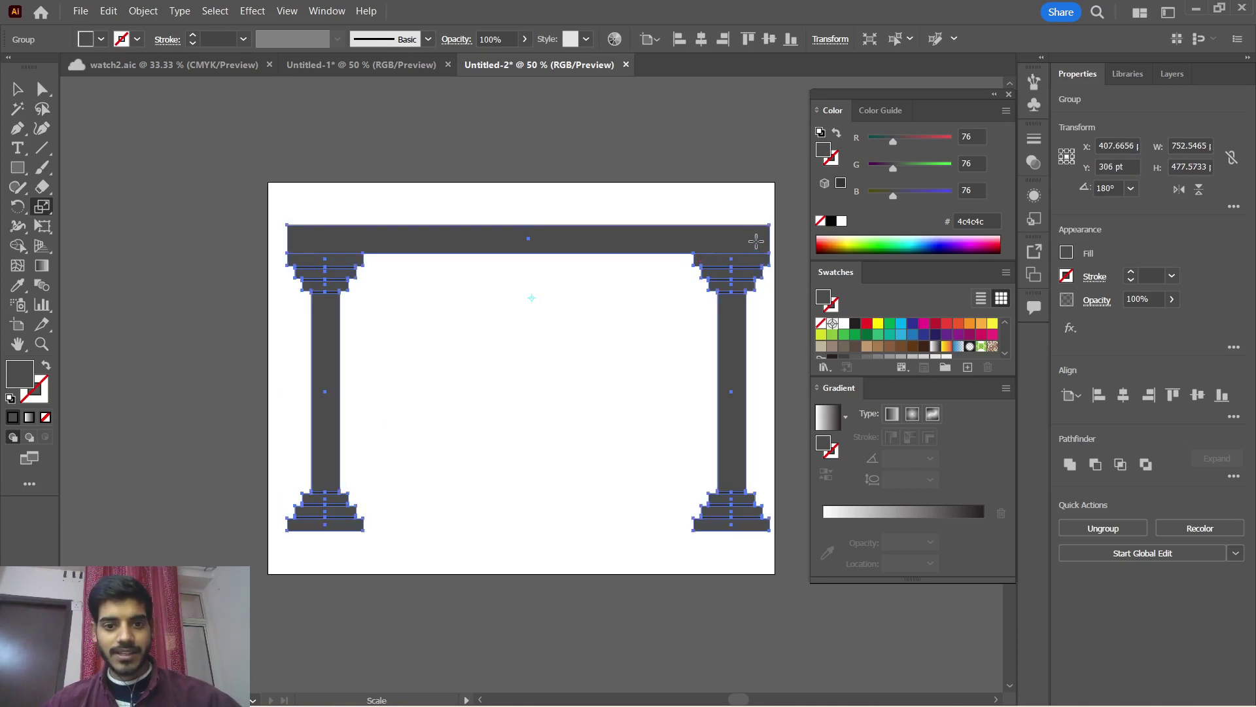
Make a 90% scaled arch copy and repeat it down to the vanishing point
{"action": "left_click_drag", "start_coordinate": [752, 241], "coordinate": [734, 253]}
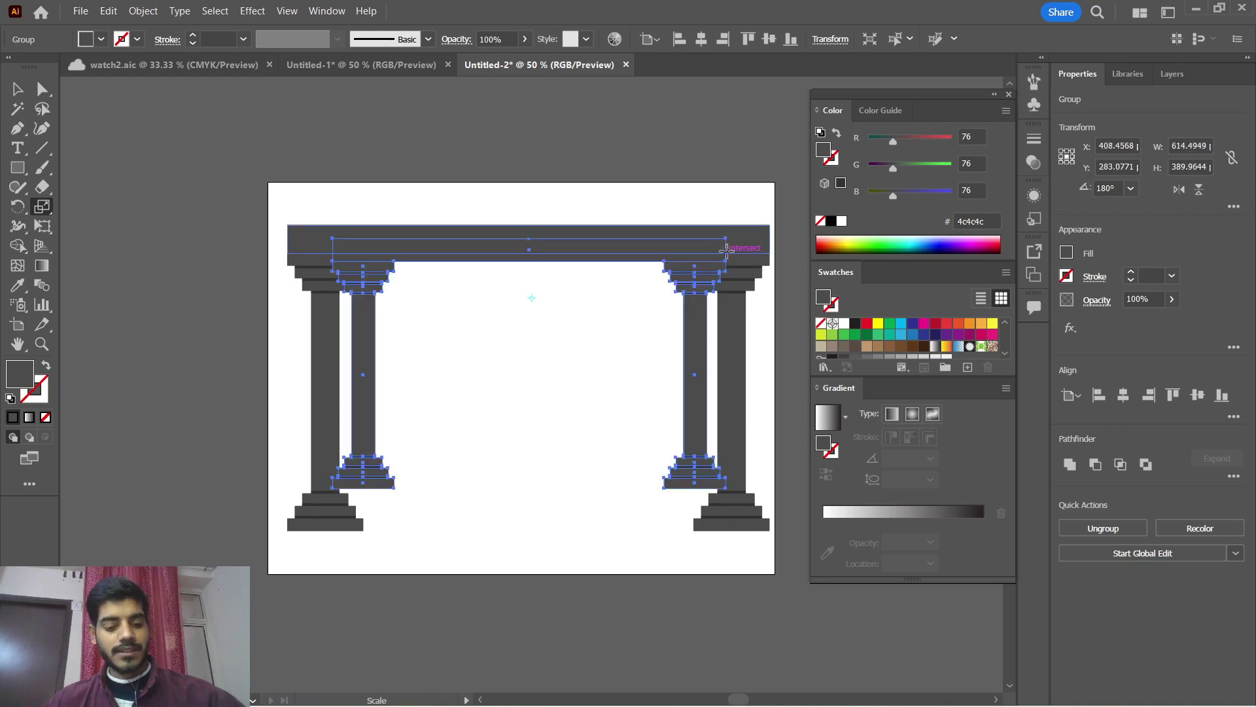
{"action": "key", "text": "ctrl+d"}
{"action": "key", "text": "ctrl+d"}
{"action": "key", "text": "ctrl+d"}
{"action": "key", "text": "ctrl+d"}
{"action": "key", "text": "ctrl+d"}
{"action": "key", "text": "ctrl+d"}
{"action": "key", "text": "ctrl+d"}
{"action": "key", "text": "ctrl+d"}
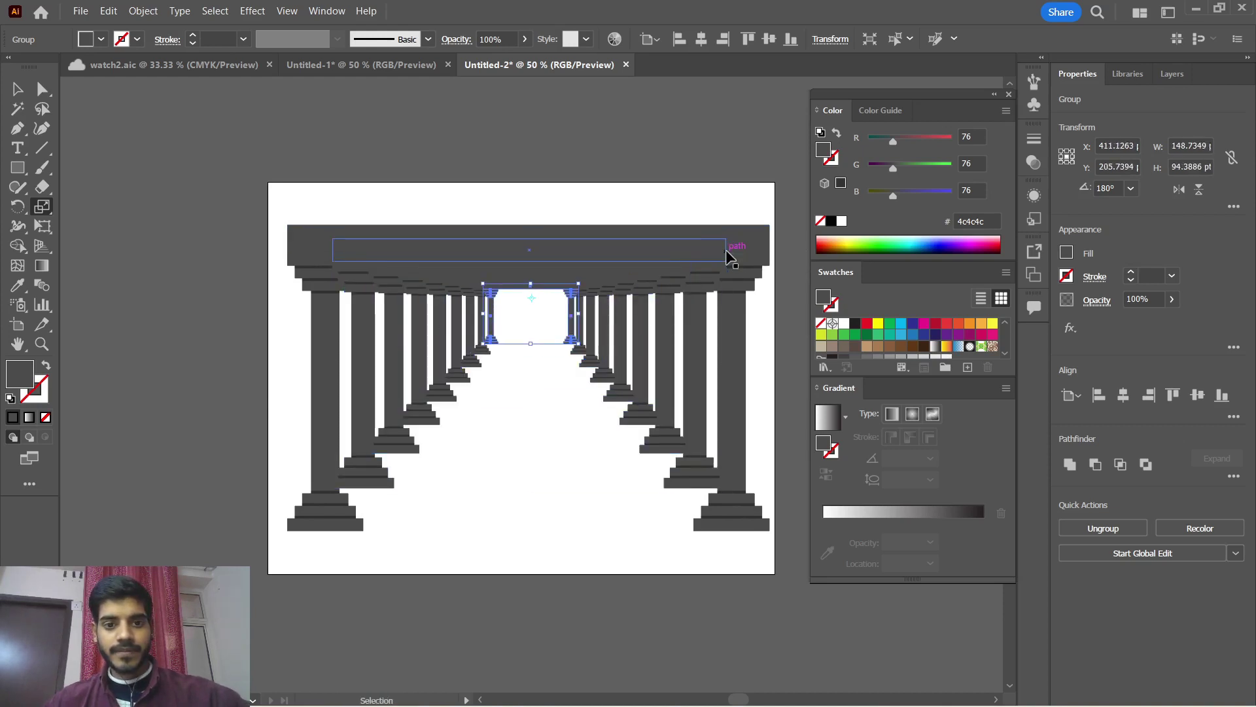
{"action": "key", "text": "ctrl+d"}
{"action": "key", "text": "ctrl+d"}
{"action": "key", "text": "ctrl+d"}
{"action": "key", "text": "ctrl+d"}
{"action": "key", "text": "ctrl+d"}
{"action": "key", "text": "ctrl+d"}
{"action": "key", "text": "ctrl+d"}
{"action": "key", "text": "ctrl+d"}
{"action": "key", "text": "ctrl+d"}
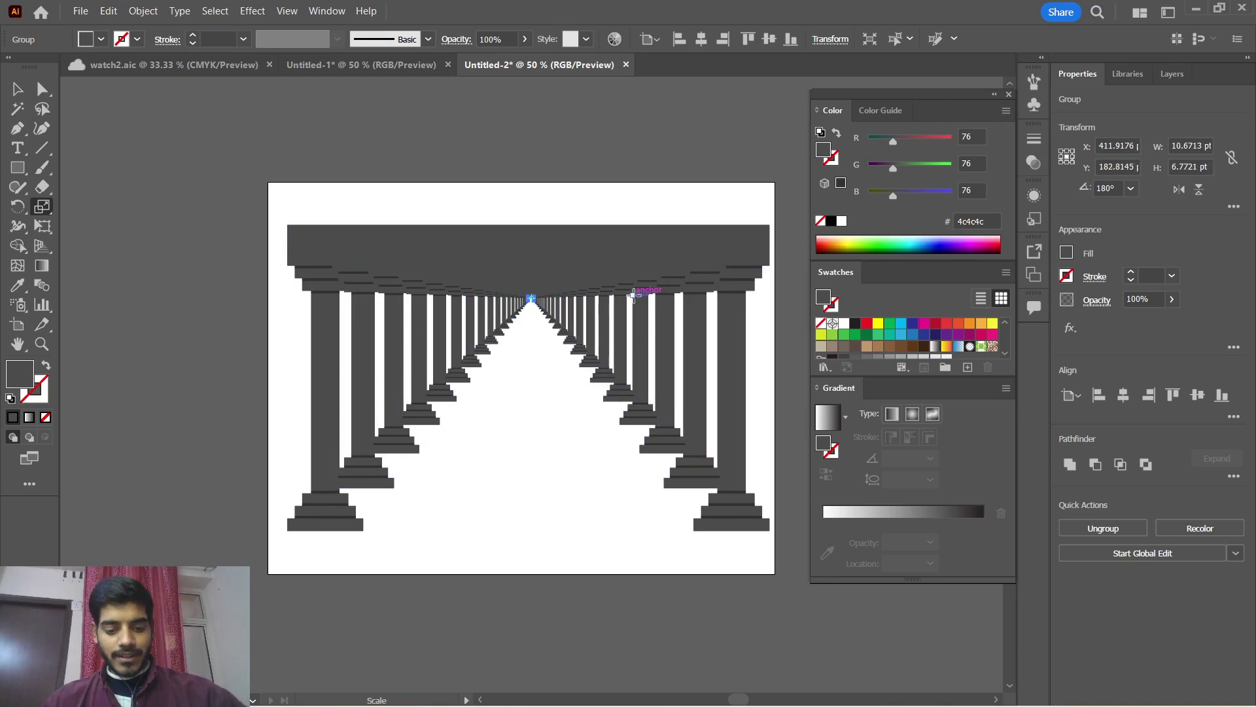
{"action": "key", "text": "v"}
{"action": "left_click", "coordinate": [533, 426]}
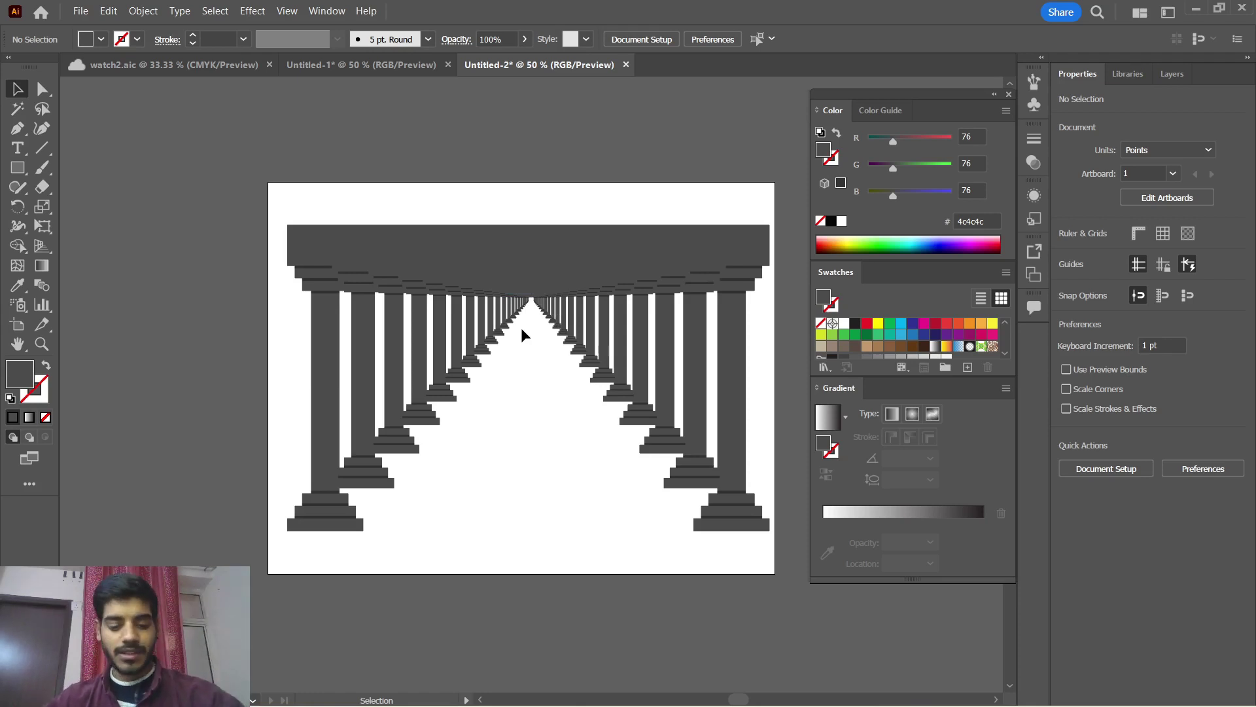
Undo the inner arch copies back to the single outer arch, ready for scaling
{"action": "left_click", "coordinate": [524, 335]}
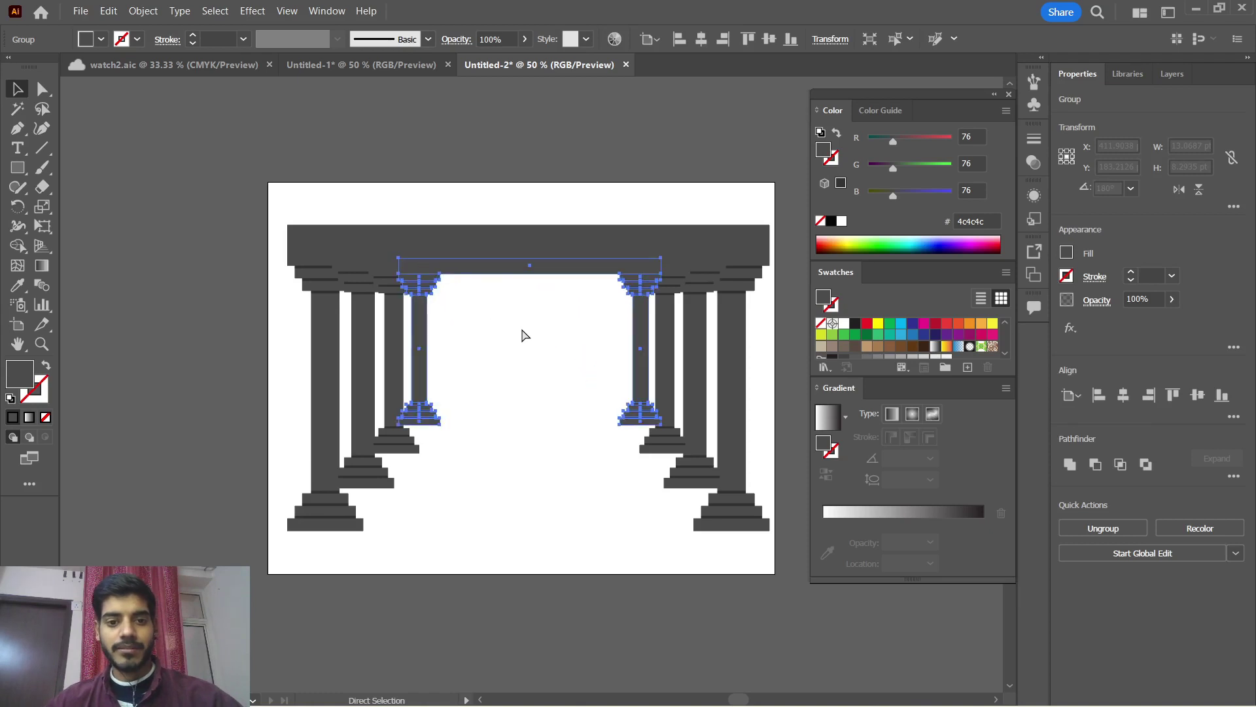
{"action": "key", "text": "ctrl+z"}
{"action": "key", "text": "ctrl+z"}
{"action": "key", "text": "ctrl+z"}
{"action": "key", "text": "ctrl+z"}
{"action": "key", "text": "ctrl+z"}
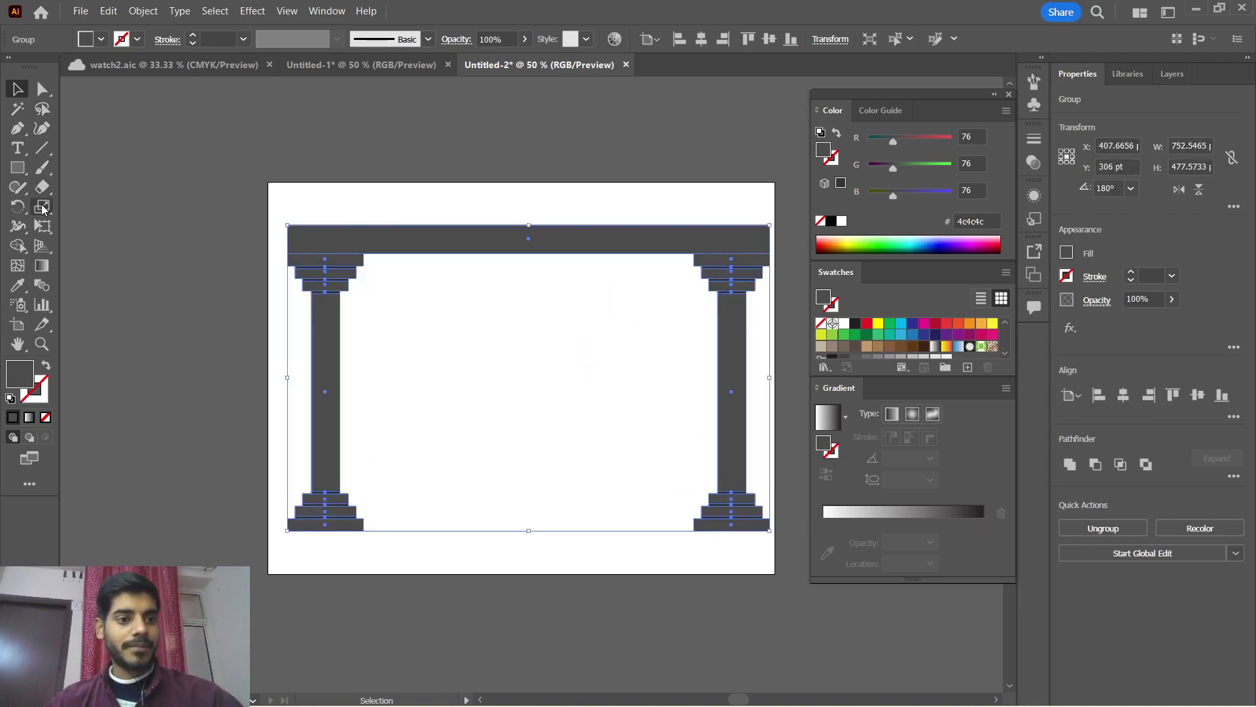
{"action": "left_click", "coordinate": [42, 208]}
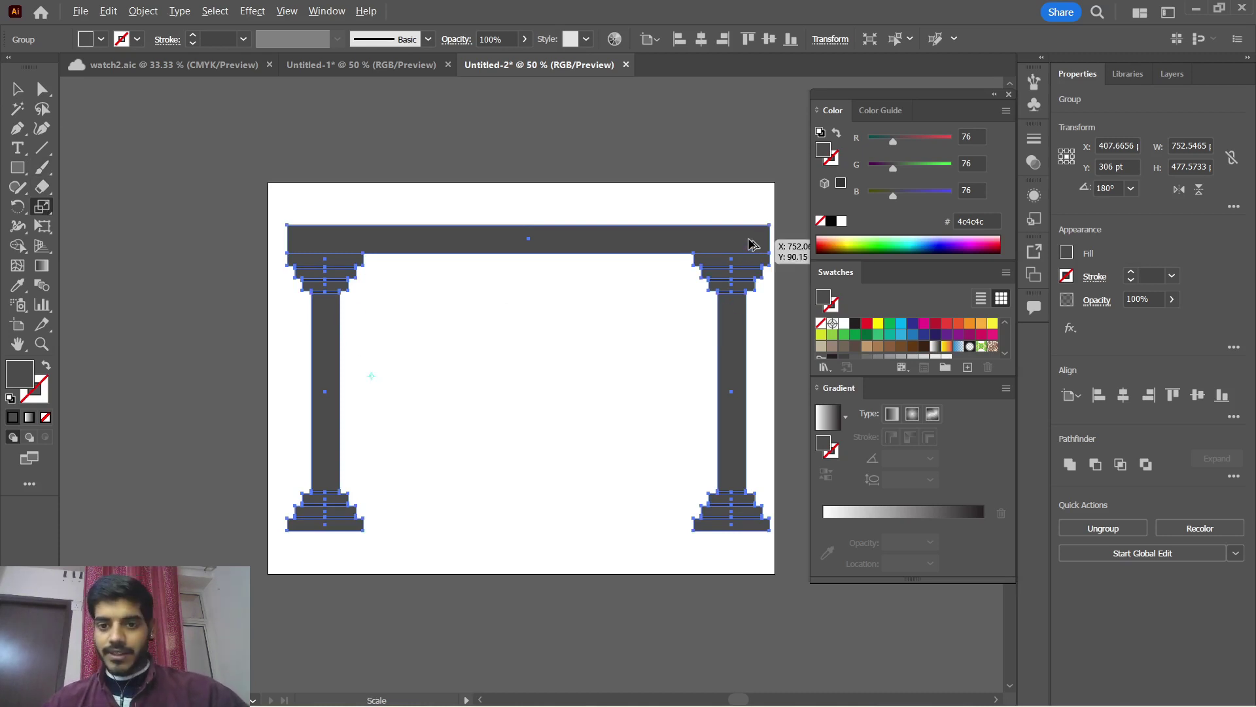
Repeat an 81.52% arch copy receding toward a vanishing point near the left pillar
{"action": "left_click_drag", "start_coordinate": [751, 244], "coordinate": [698, 276]}
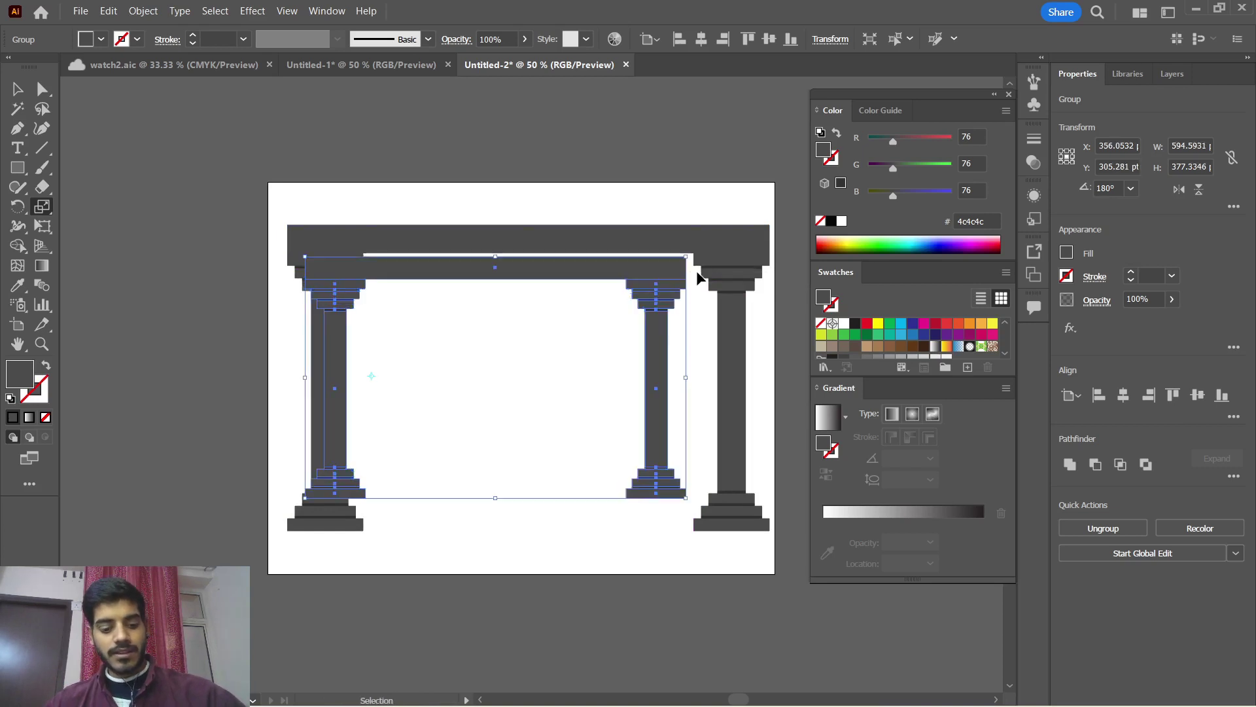
{"action": "key", "text": "ctrl+d"}
{"action": "key", "text": "ctrl+d"}
{"action": "key", "text": "ctrl+d"}
{"action": "key", "text": "ctrl+d"}
{"action": "key", "text": "ctrl+d"}
{"action": "key", "text": "ctrl+d"}
{"action": "key", "text": "ctrl+d"}
{"action": "key", "text": "ctrl+d"}
{"action": "key", "text": "ctrl+d"}
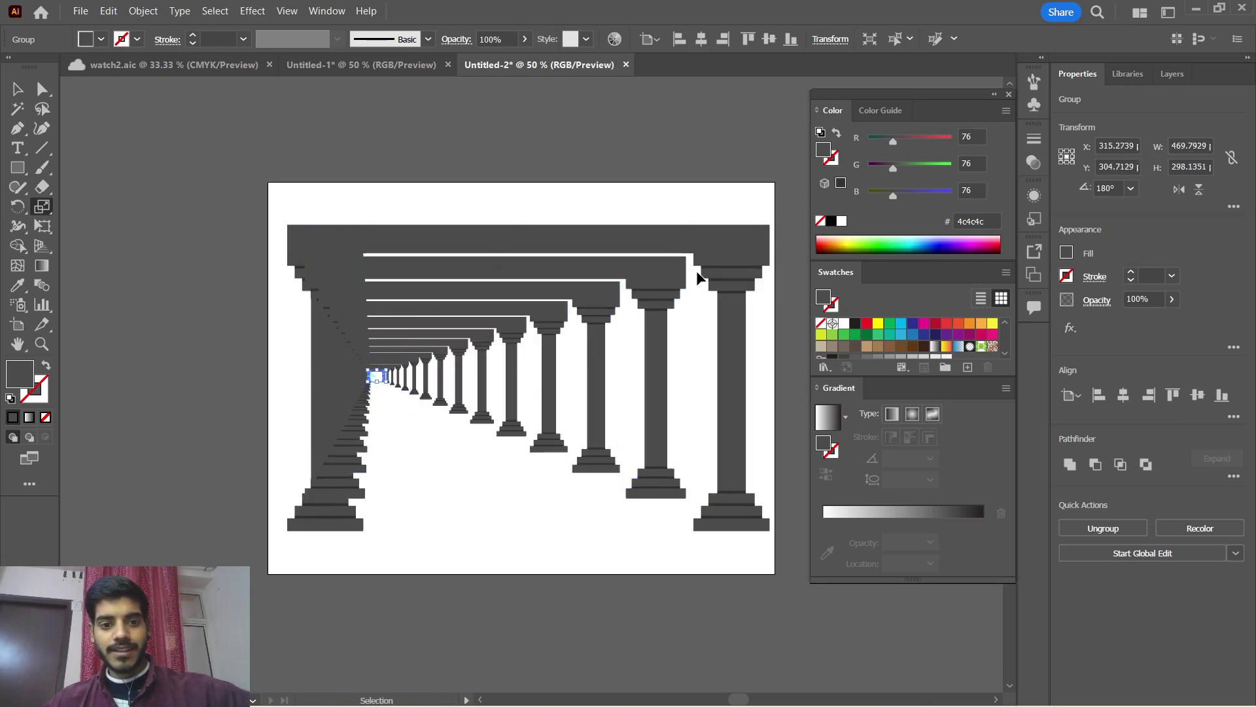
{"action": "key", "text": "ctrl+d"}
{"action": "key", "text": "ctrl+d"}
{"action": "key", "text": "ctrl+d"}
{"action": "key", "text": "ctrl+d"}
{"action": "key", "text": "v"}
{"action": "left_click", "coordinate": [468, 457]}
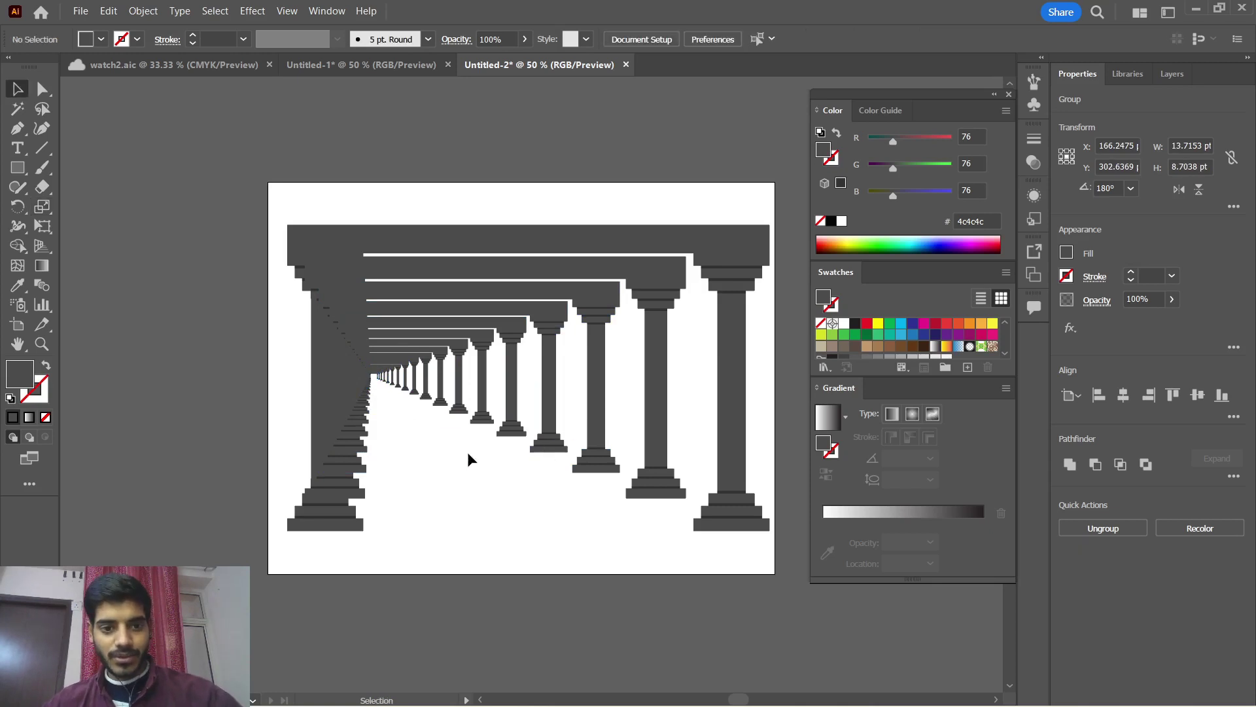
{"action": "scroll", "coordinate": [426, 416], "scroll_direction": "up", "scroll_amount": 4, "text": "alt"}
{"action": "scroll", "coordinate": [426, 416], "scroll_direction": "down", "scroll_amount": 2, "text": "alt"}
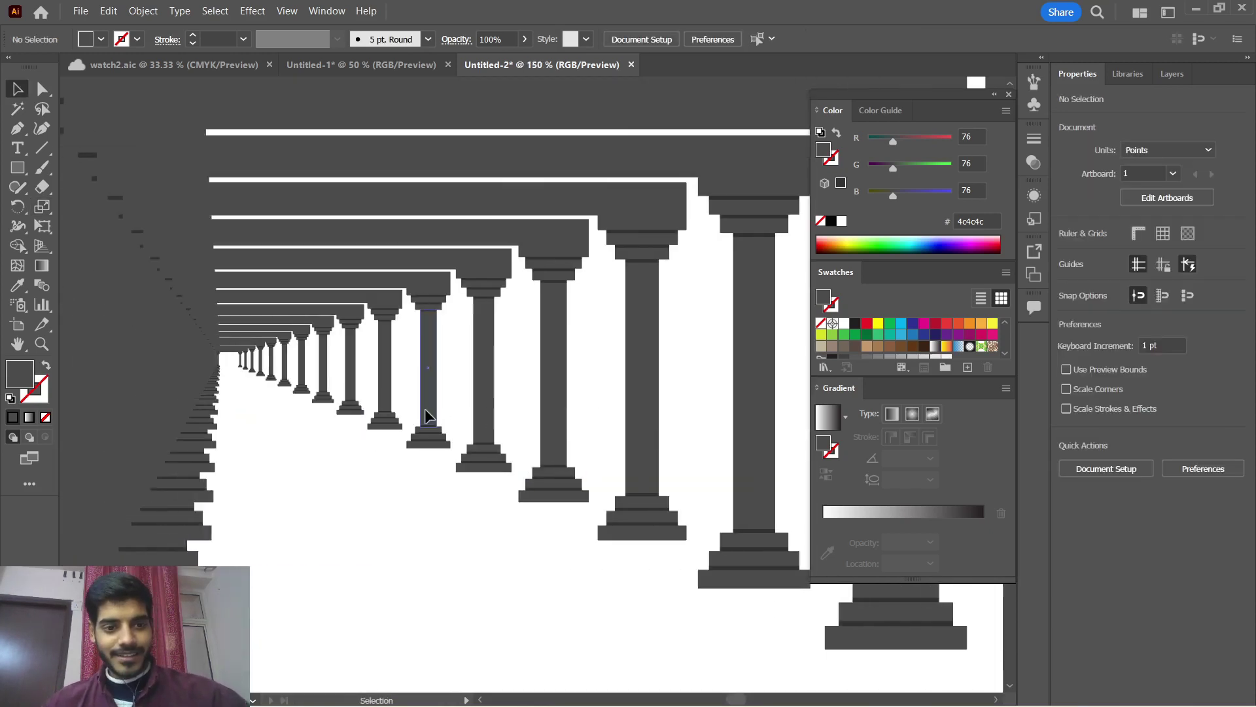
{"action": "scroll", "coordinate": [404, 417], "scroll_direction": "up", "scroll_amount": 1, "text": "alt"}
{"action": "scroll", "coordinate": [405, 417], "scroll_direction": "up", "scroll_amount": 1, "text": "alt"}
{"action": "scroll", "coordinate": [406, 417], "scroll_direction": "up", "scroll_amount": 1, "text": "alt"}
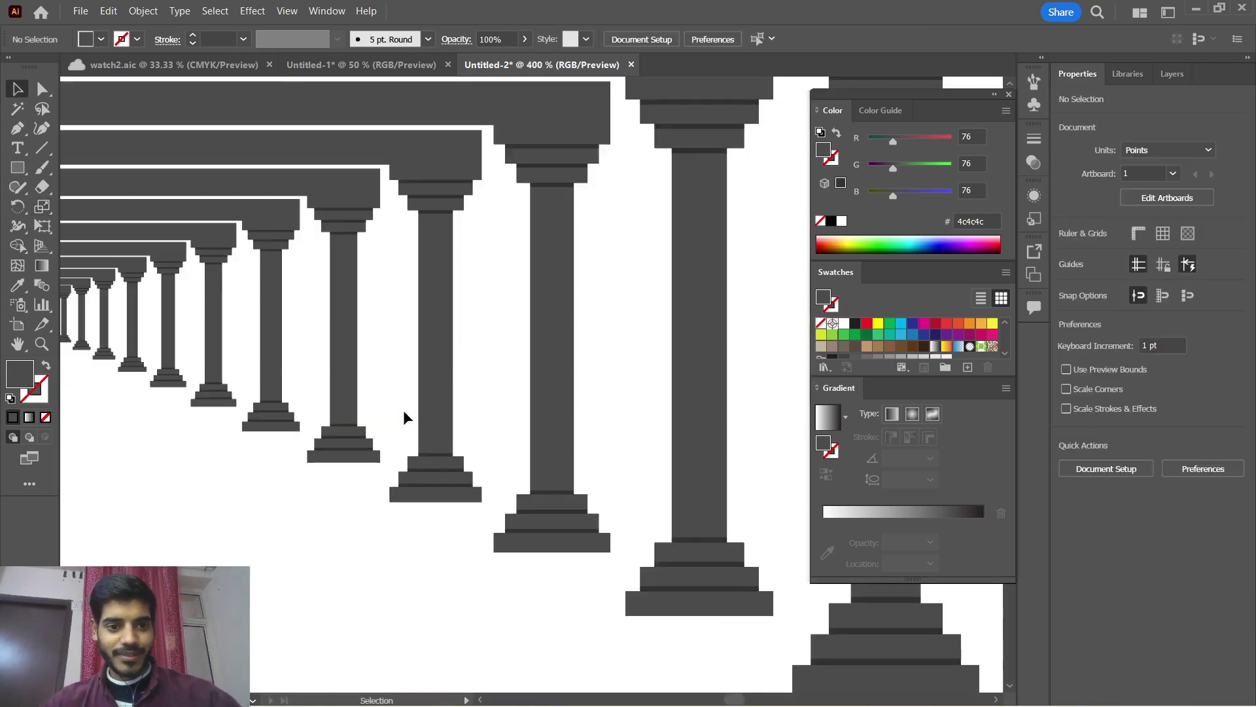
{"action": "scroll", "coordinate": [406, 417], "scroll_direction": "up", "scroll_amount": 1, "text": "alt"}
{"action": "scroll", "coordinate": [347, 437], "scroll_direction": "left", "scroll_amount": 2}
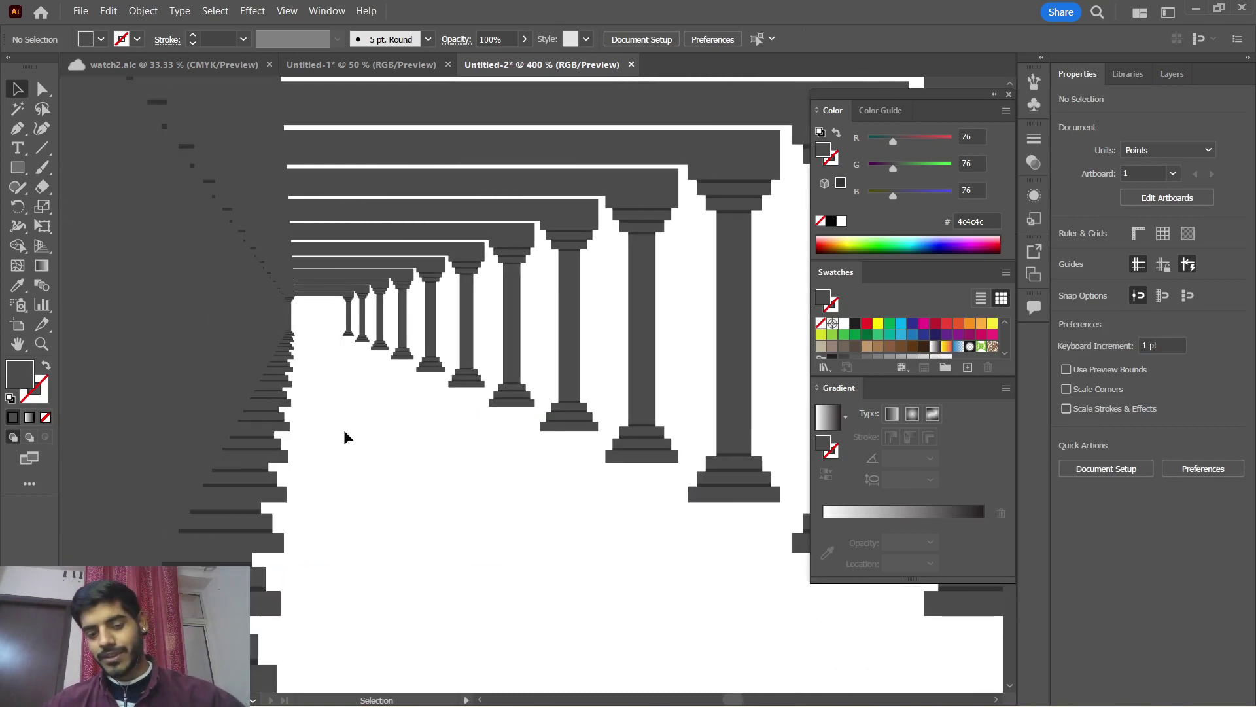
{"action": "scroll", "coordinate": [364, 382], "scroll_direction": "up", "scroll_amount": 1, "text": "alt"}
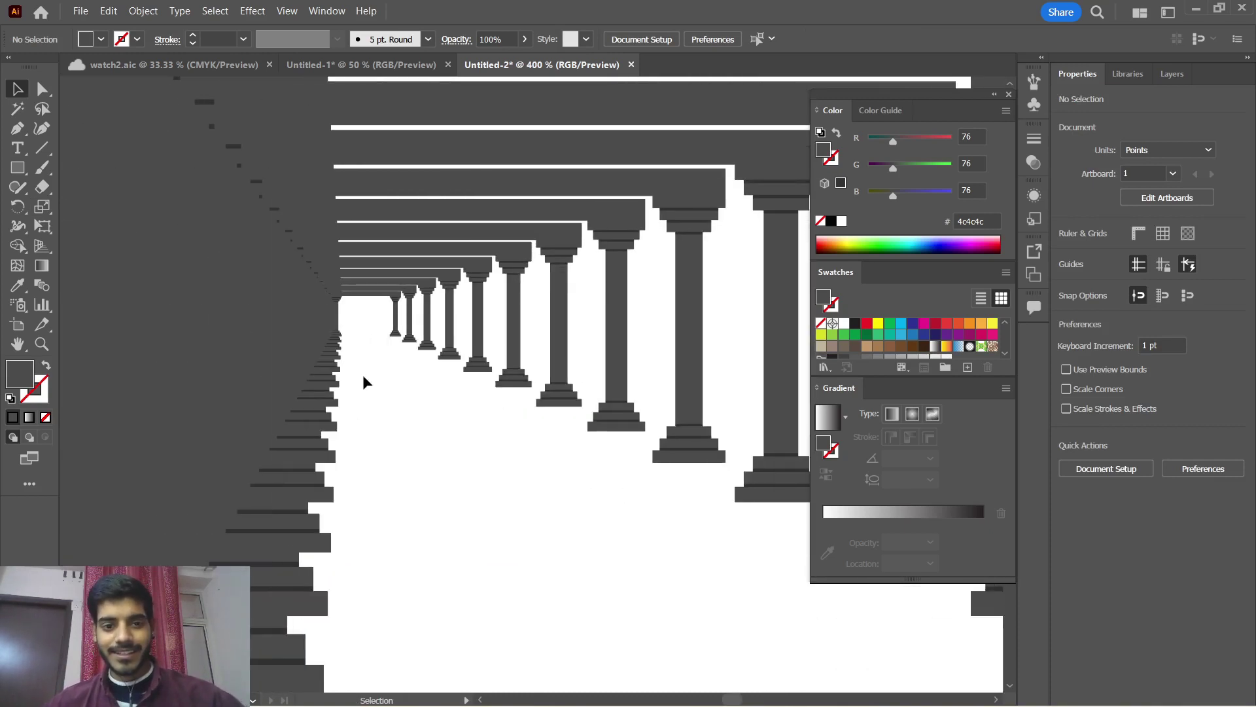
{"action": "scroll", "coordinate": [364, 382], "scroll_direction": "up", "scroll_amount": 1, "text": "alt"}
{"action": "scroll", "coordinate": [364, 383], "scroll_direction": "left", "scroll_amount": 1}
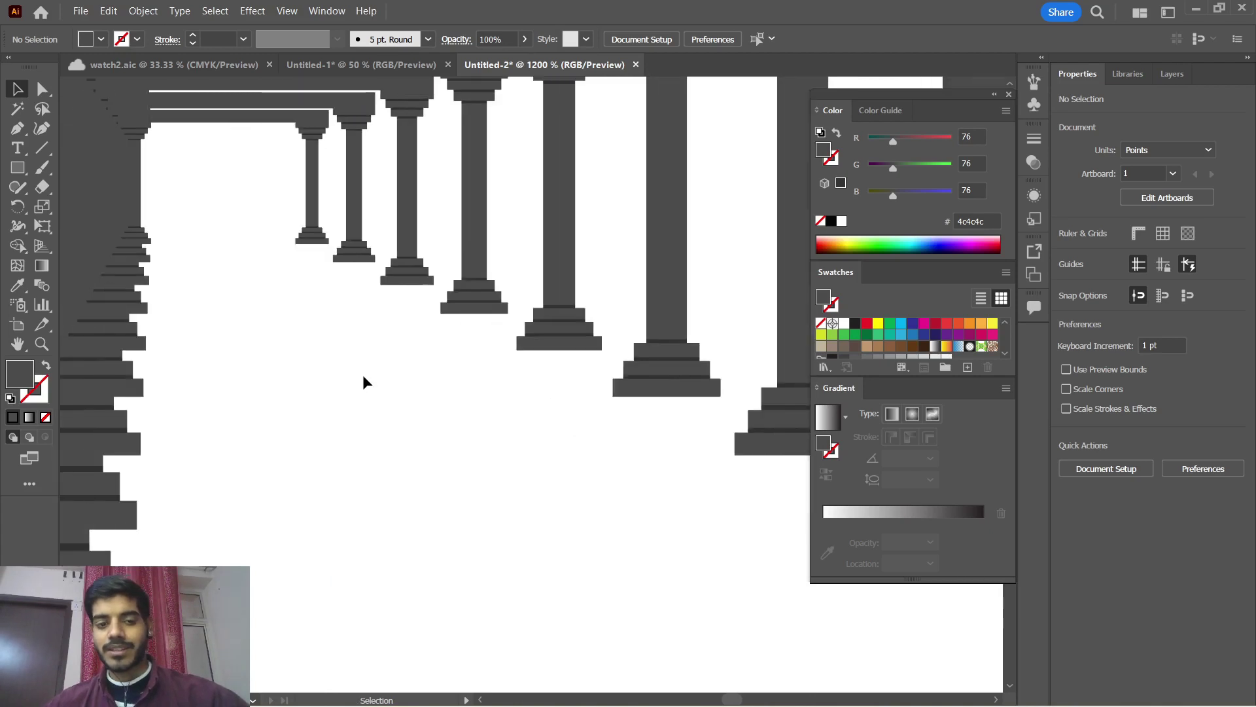
{"action": "scroll", "coordinate": [364, 382], "scroll_direction": "left", "scroll_amount": 1}
{"action": "scroll", "coordinate": [371, 343], "scroll_direction": "up", "scroll_amount": 1, "text": "alt"}
{"action": "scroll", "coordinate": [372, 343], "scroll_direction": "left", "scroll_amount": 2}
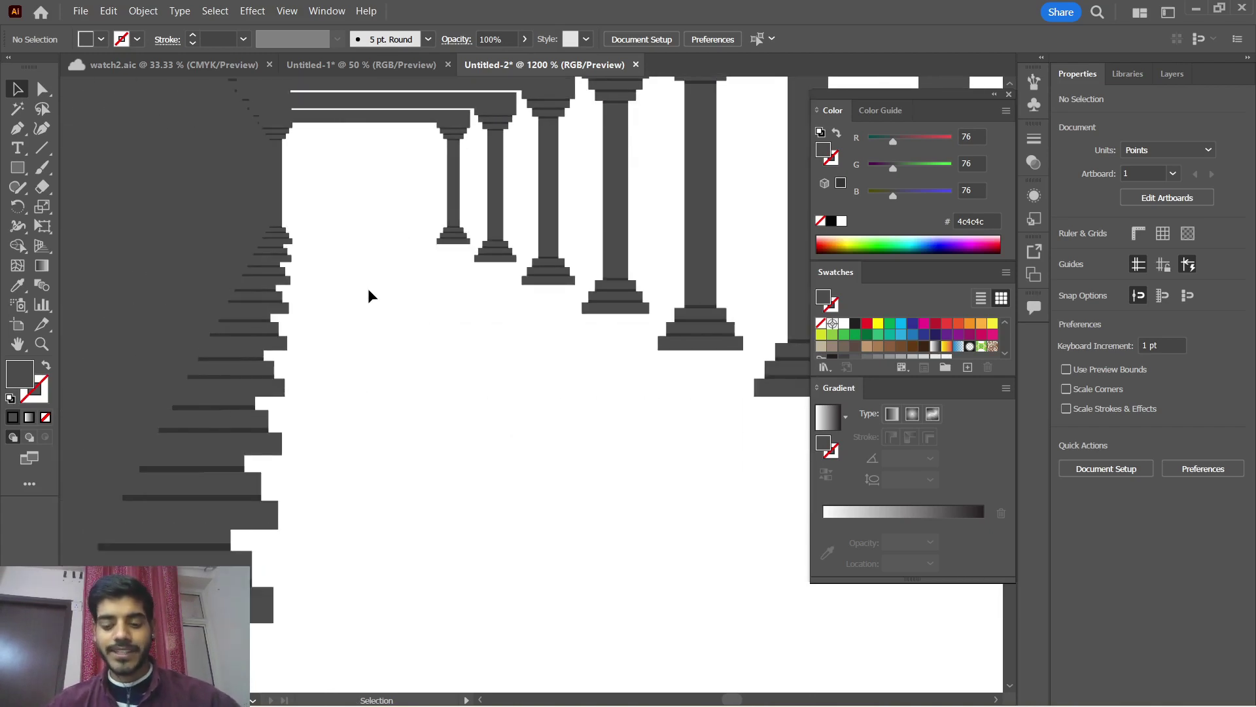
{"action": "scroll", "coordinate": [368, 296], "scroll_direction": "down", "scroll_amount": 2, "text": "alt"}
{"action": "scroll", "coordinate": [368, 296], "scroll_direction": "down", "scroll_amount": 2, "text": "alt"}
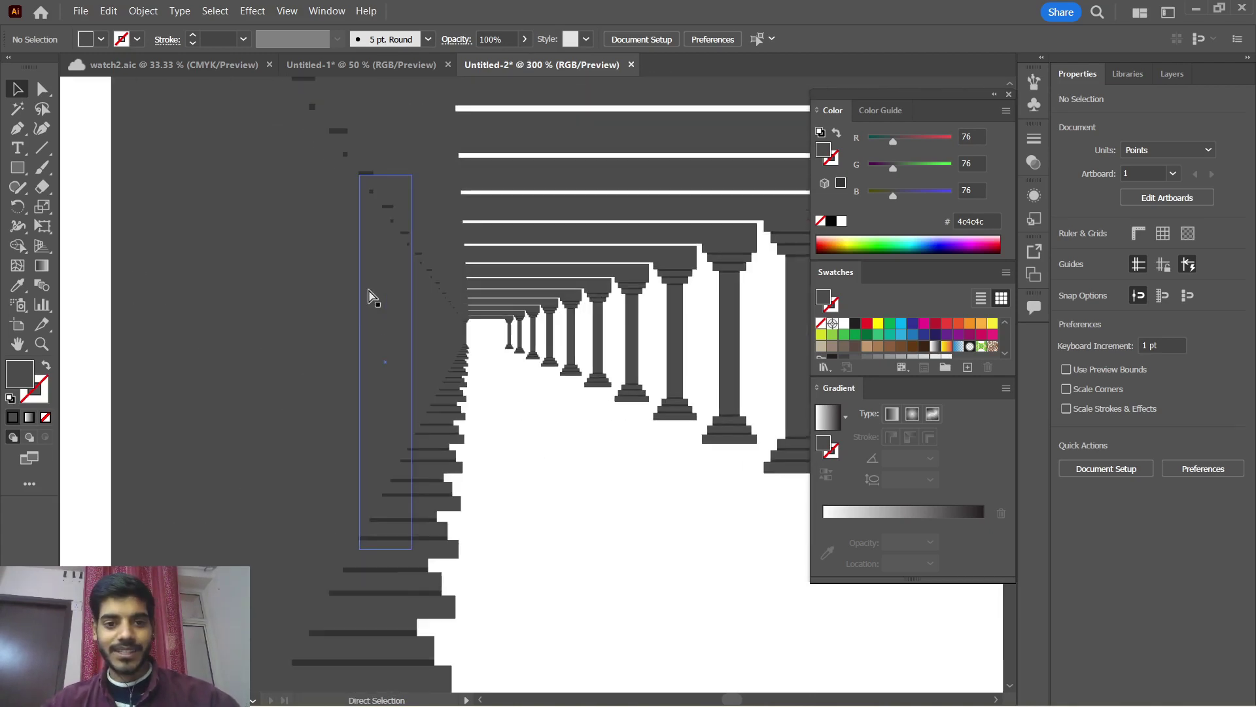
{"action": "scroll", "coordinate": [369, 297], "scroll_direction": "down", "scroll_amount": 2, "text": "alt"}
{"action": "scroll", "coordinate": [368, 296], "scroll_direction": "down", "scroll_amount": 2, "text": "alt"}
{"action": "scroll", "coordinate": [368, 296], "scroll_direction": "right", "scroll_amount": 4}
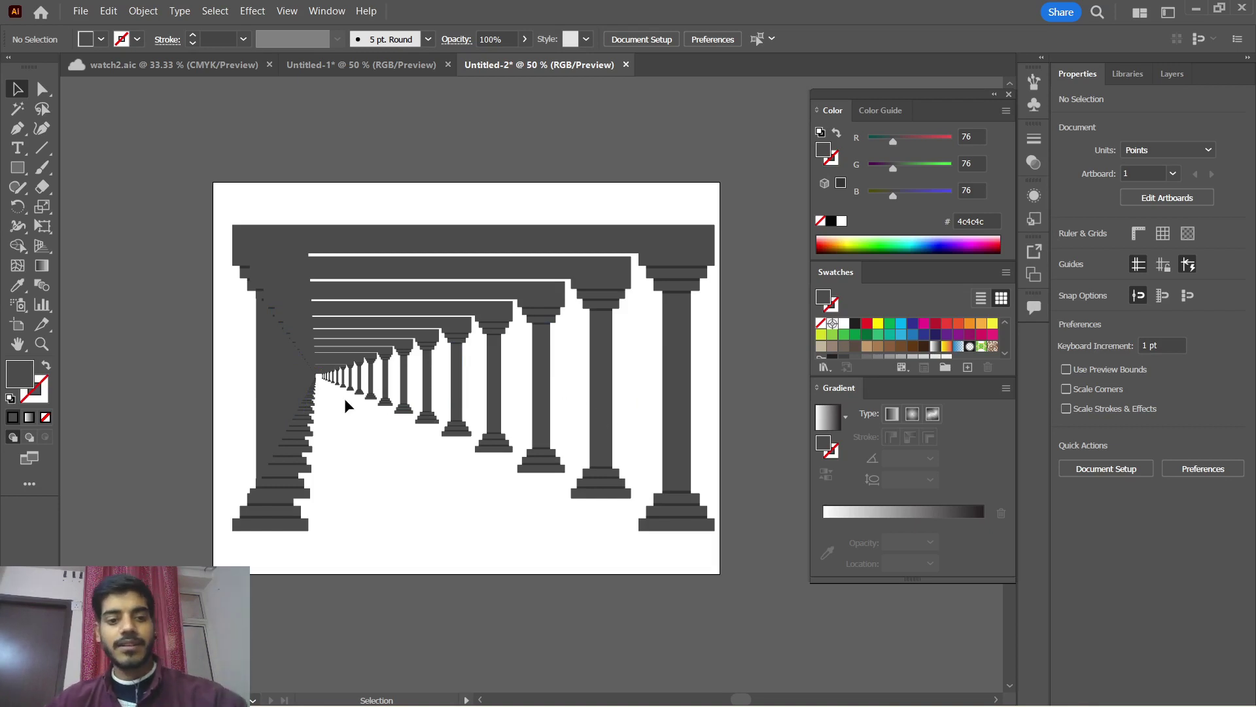
Check the view zoomed out and back at 50%, then minimise Illustrator
{"action": "key", "text": "ctrl+minus"}
{"action": "key", "text": "ctrl+minus"}
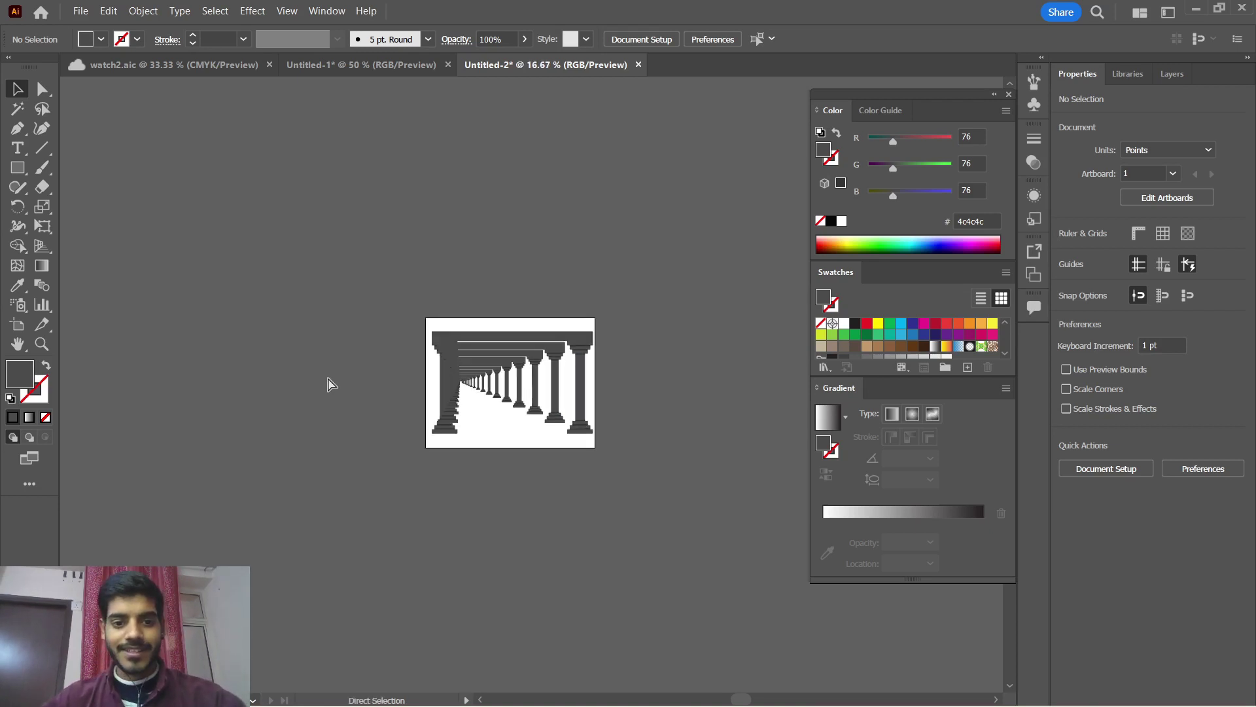
{"action": "key", "text": "ctrl+plus"}
{"action": "key", "text": "ctrl+plus"}
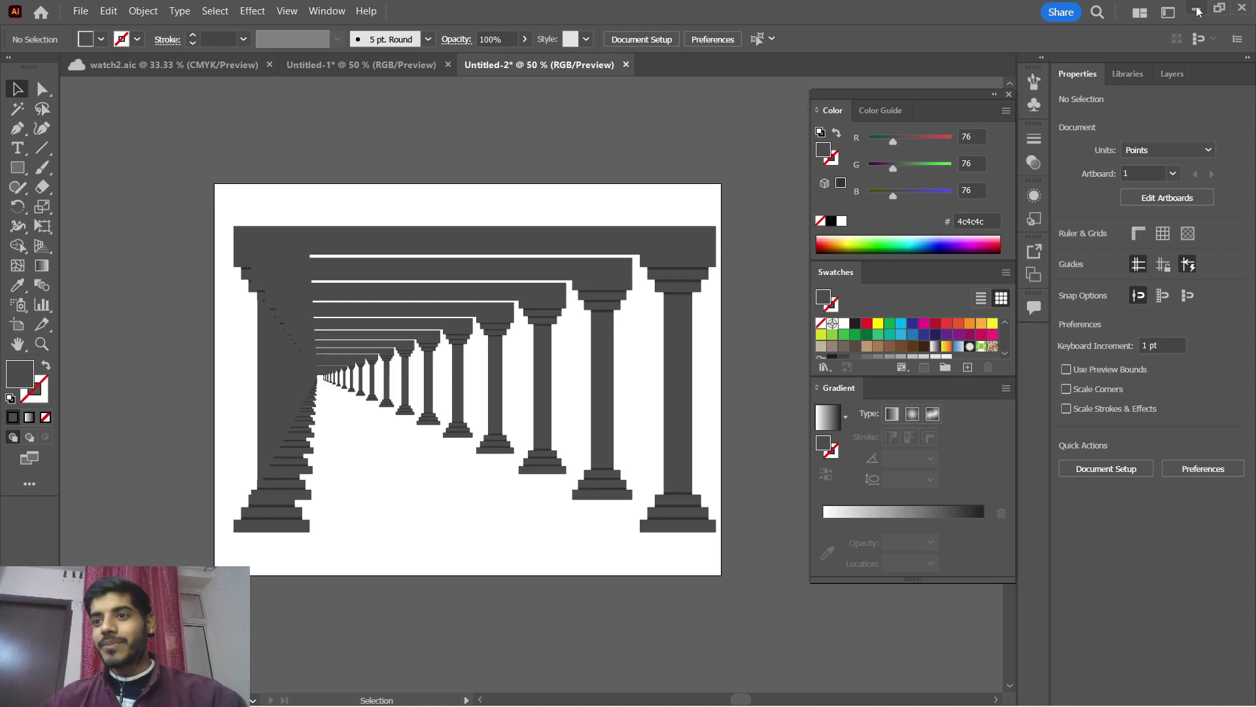
{"action": "left_click", "coordinate": [1195, 9]}
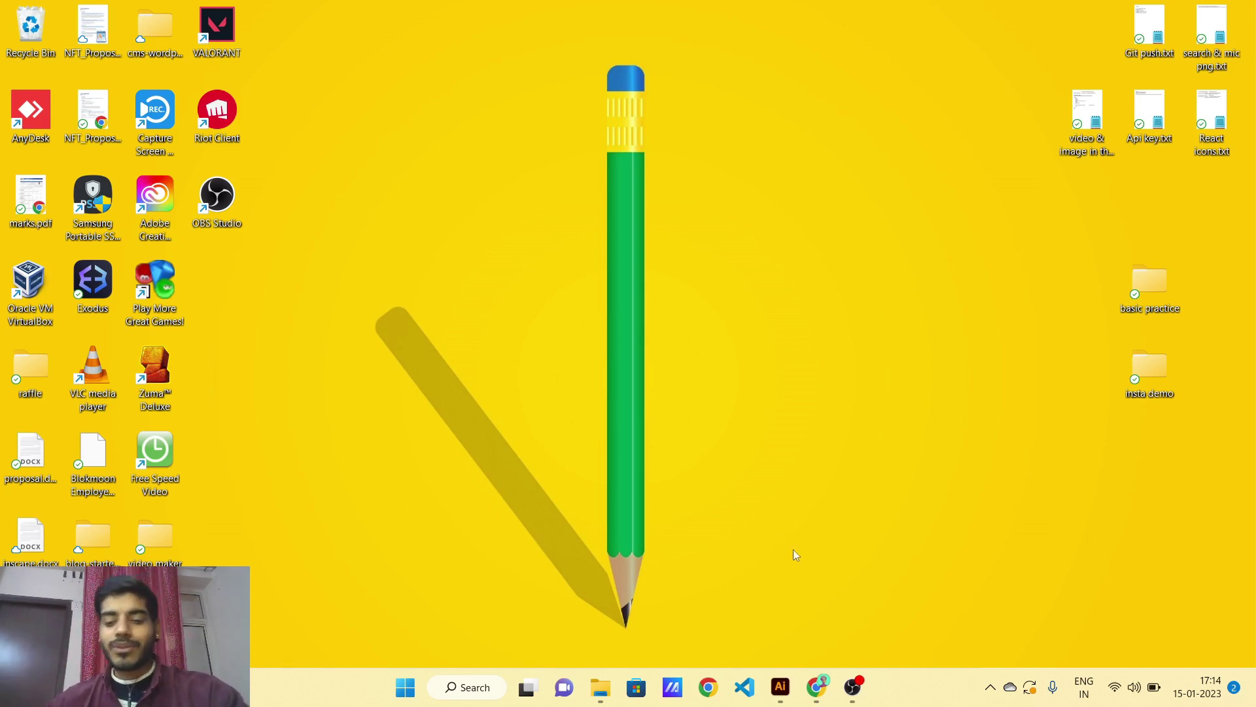
Bring the running OBS Studio recording window to the front from the taskbar
{"action": "left_click", "coordinate": [852, 687]}
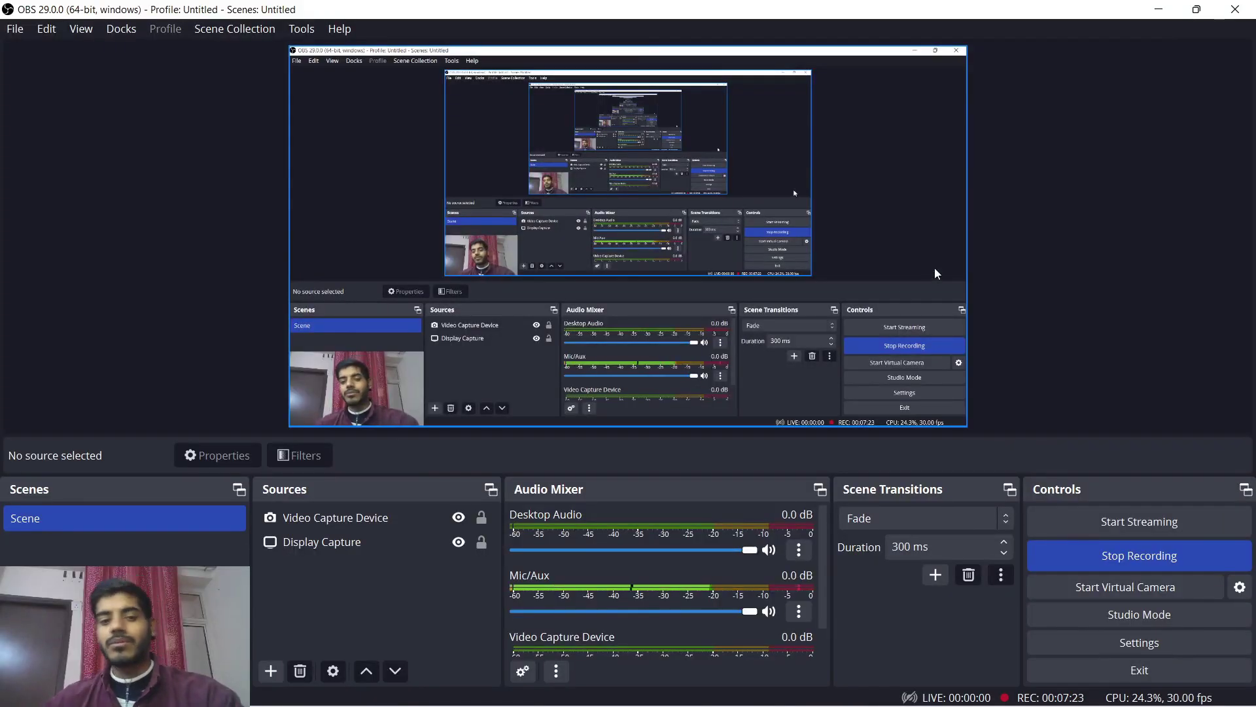